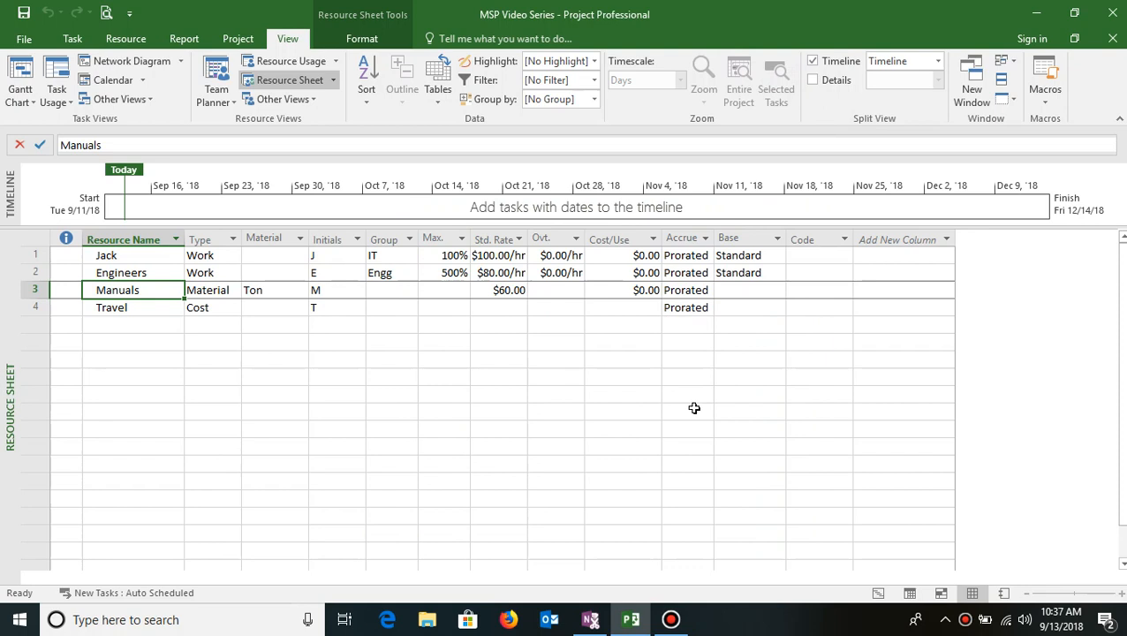
- Examine the names, types and maximum units of the work, material and cost resources in the resource sheet
left_click(126, 255)
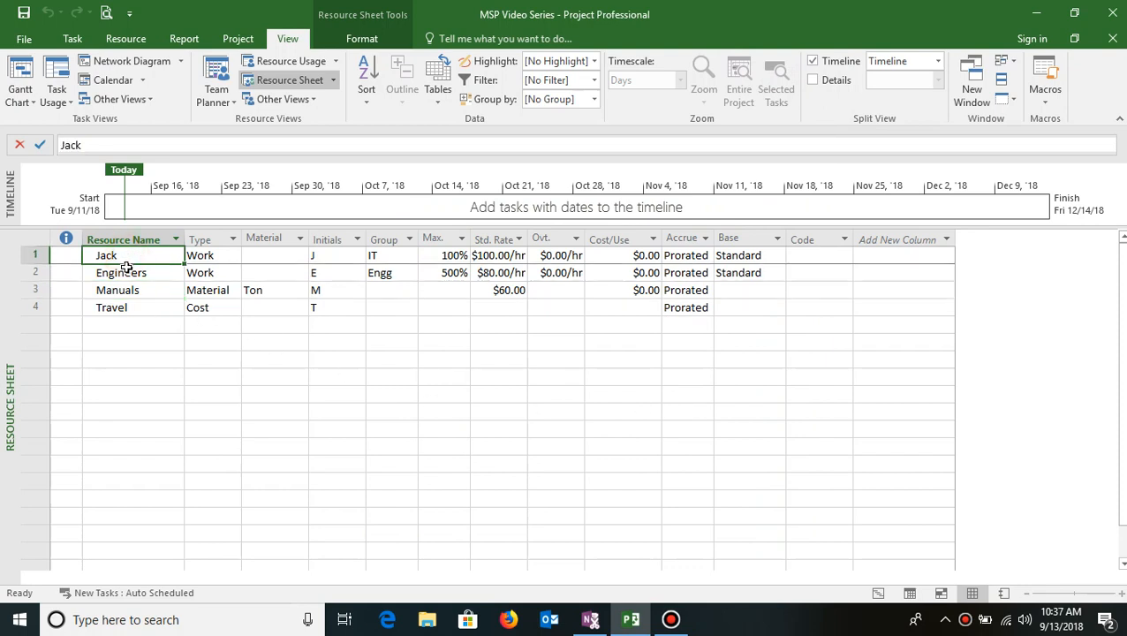
left_click_drag(127, 267, 126, 305)
left_click(127, 255)
left_click(217, 255)
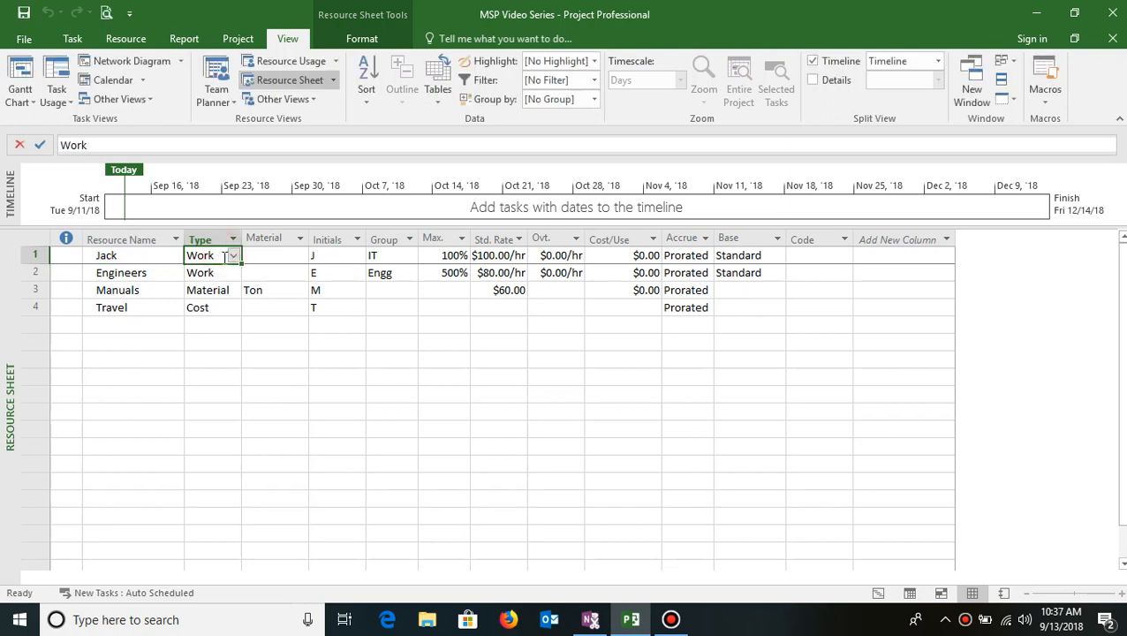
left_click(122, 273)
left_click(201, 273)
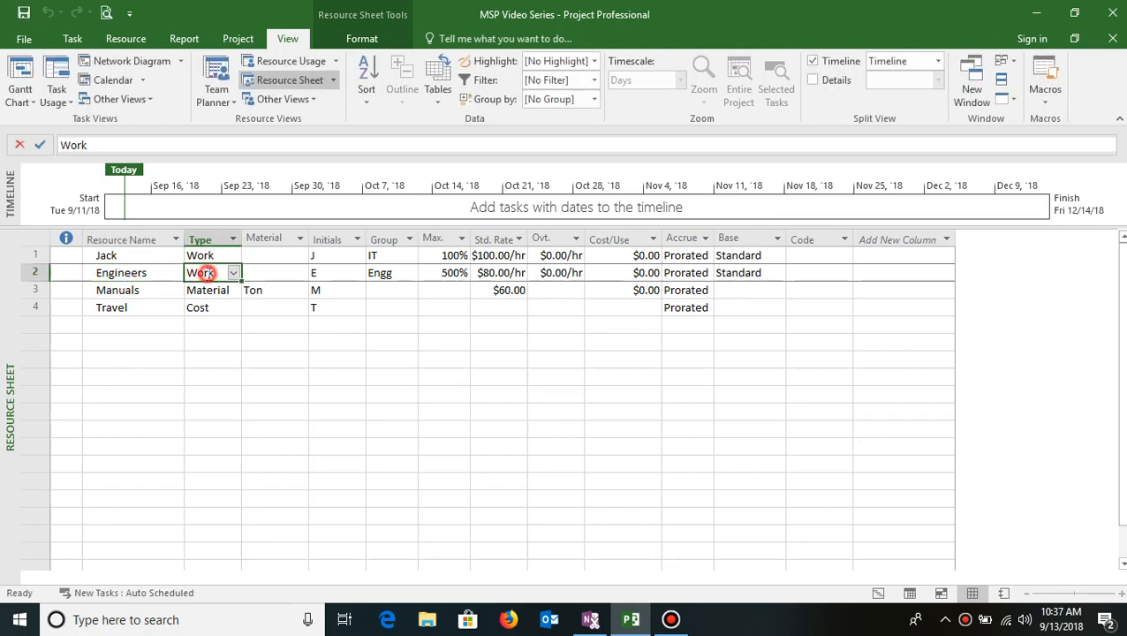
left_click(446, 273)
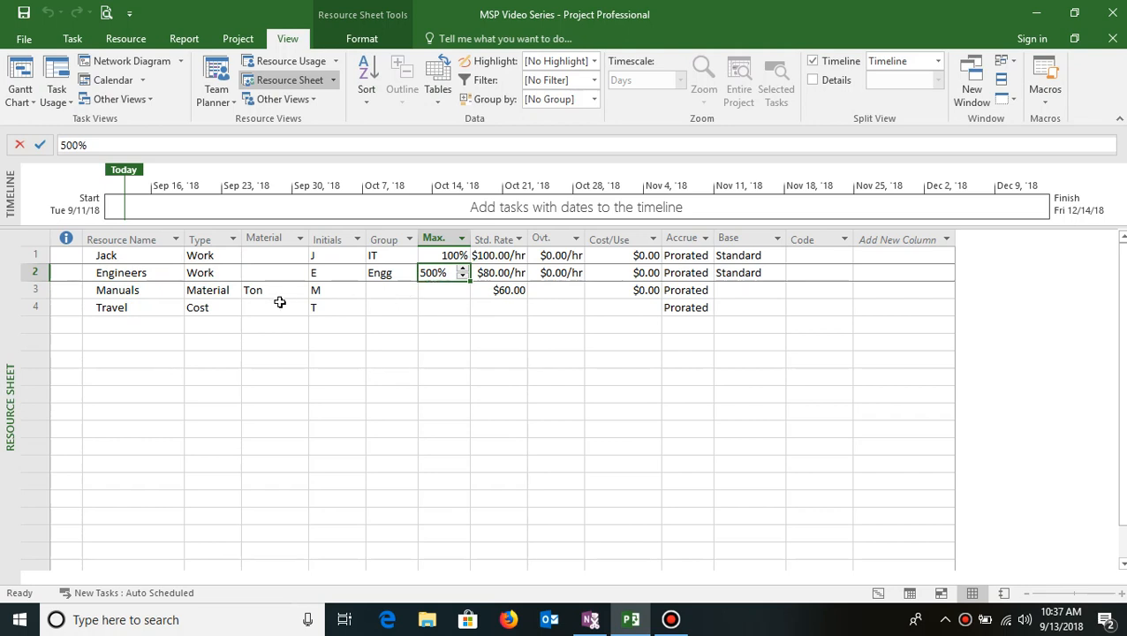
left_click(126, 293)
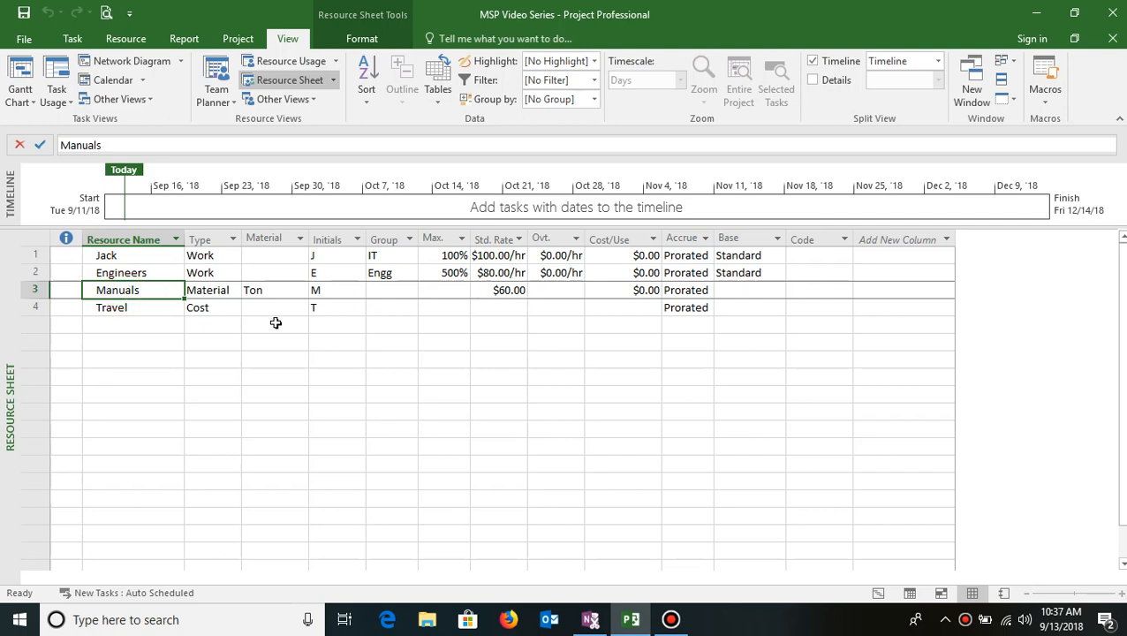
left_click(124, 309)
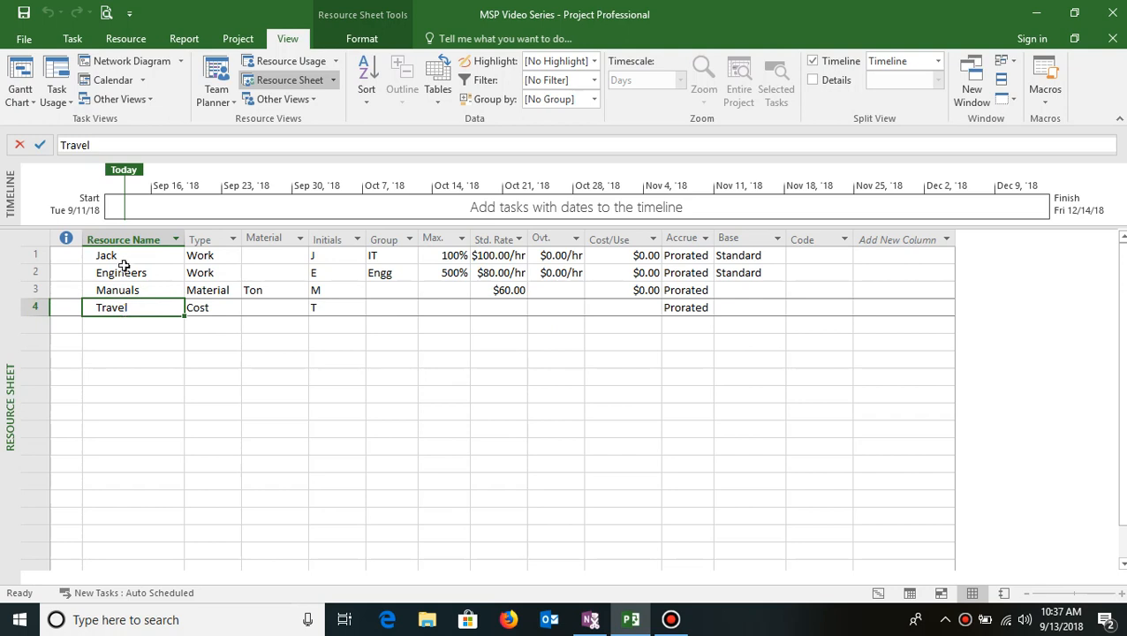
left_click_drag(118, 254, 122, 275)
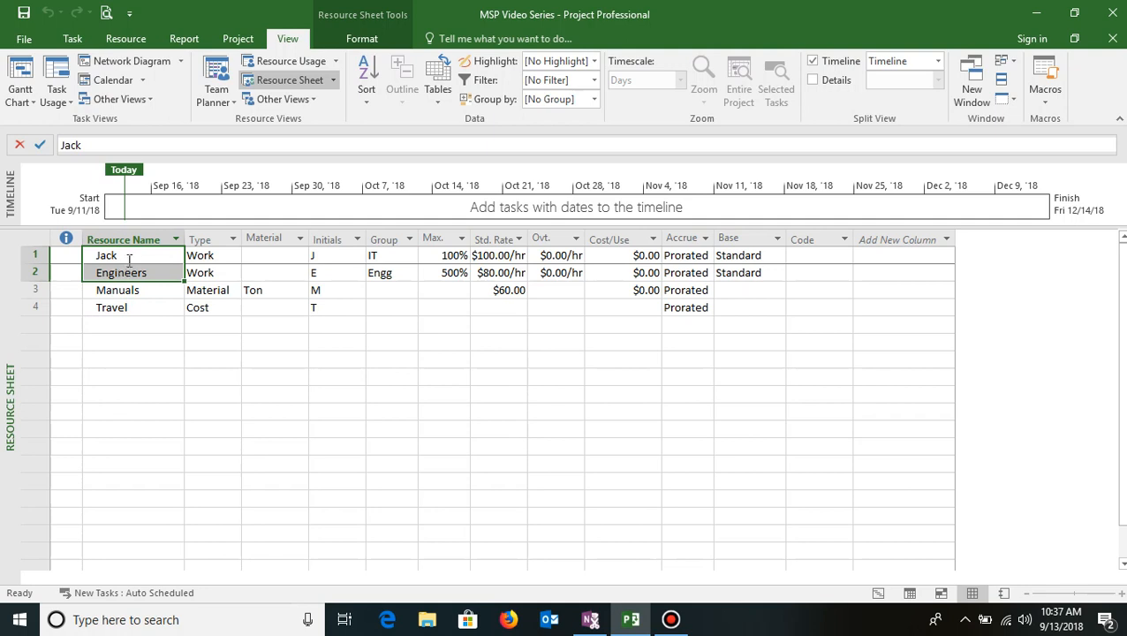
left_click(130, 255)
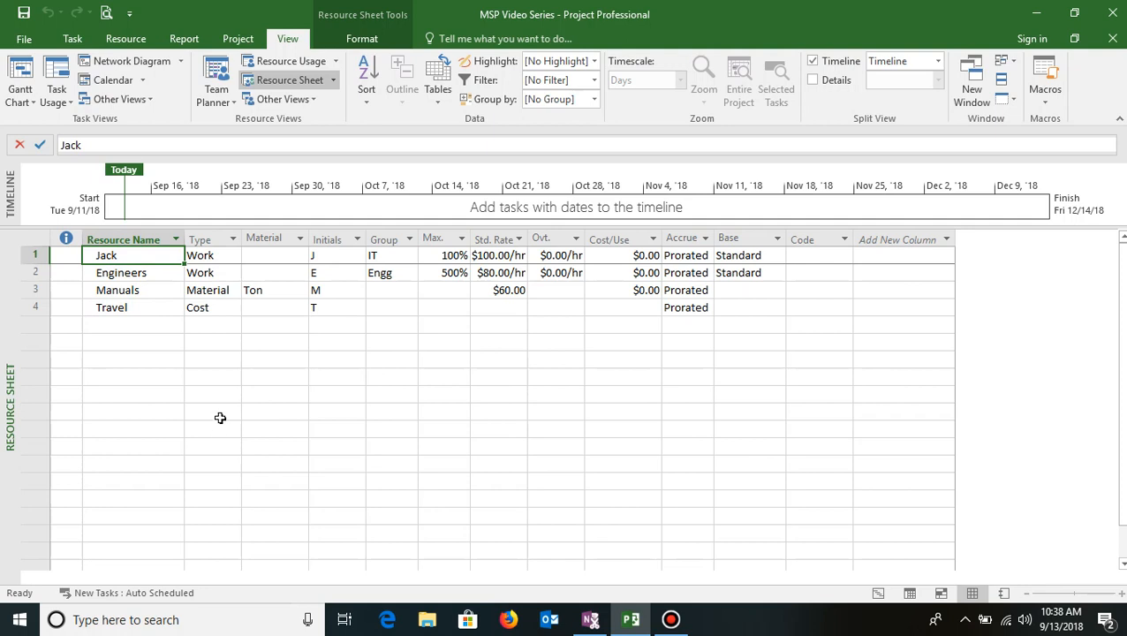
left_click(136, 289)
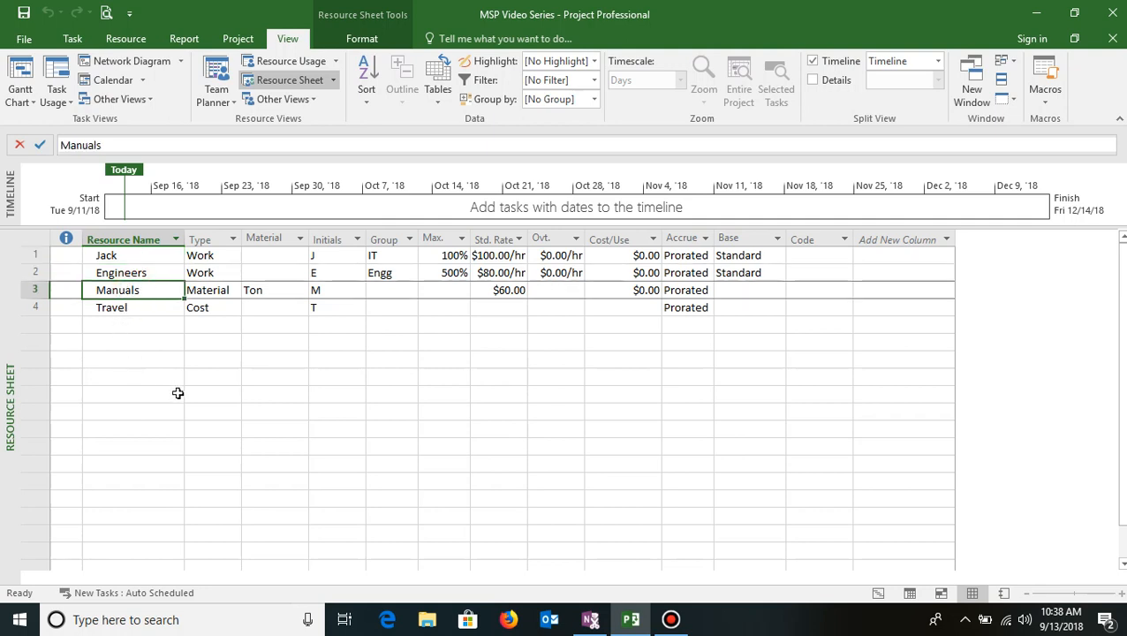
left_click(145, 256)
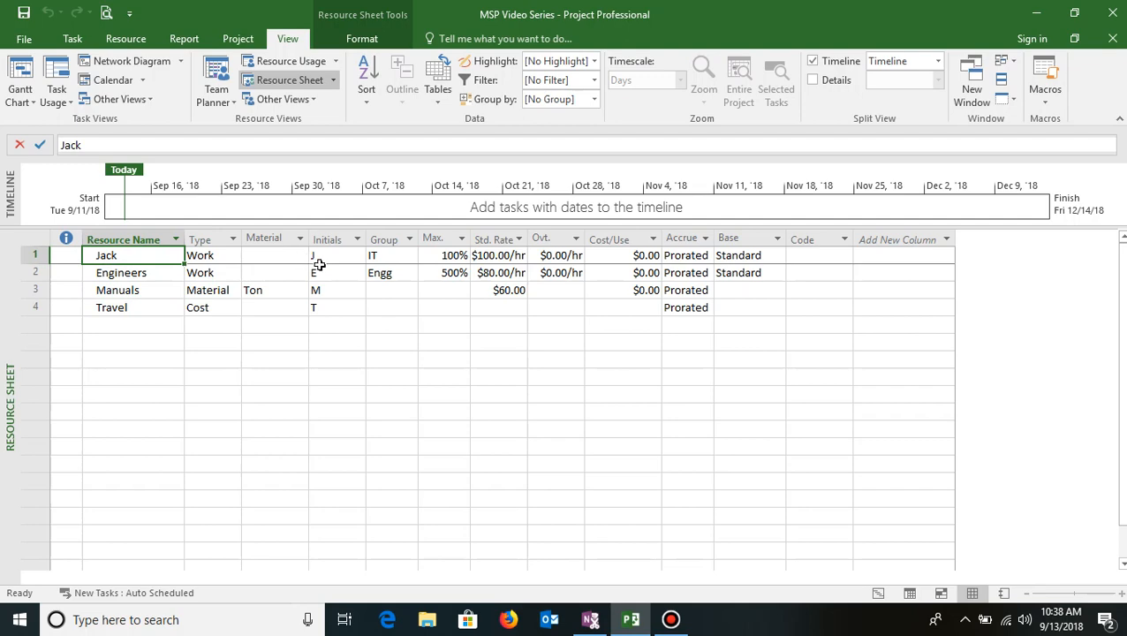
- Inspect the first work resource's general information and the base calendar choices in its working time settings, and cancel both dialogs
double_click(129, 258)
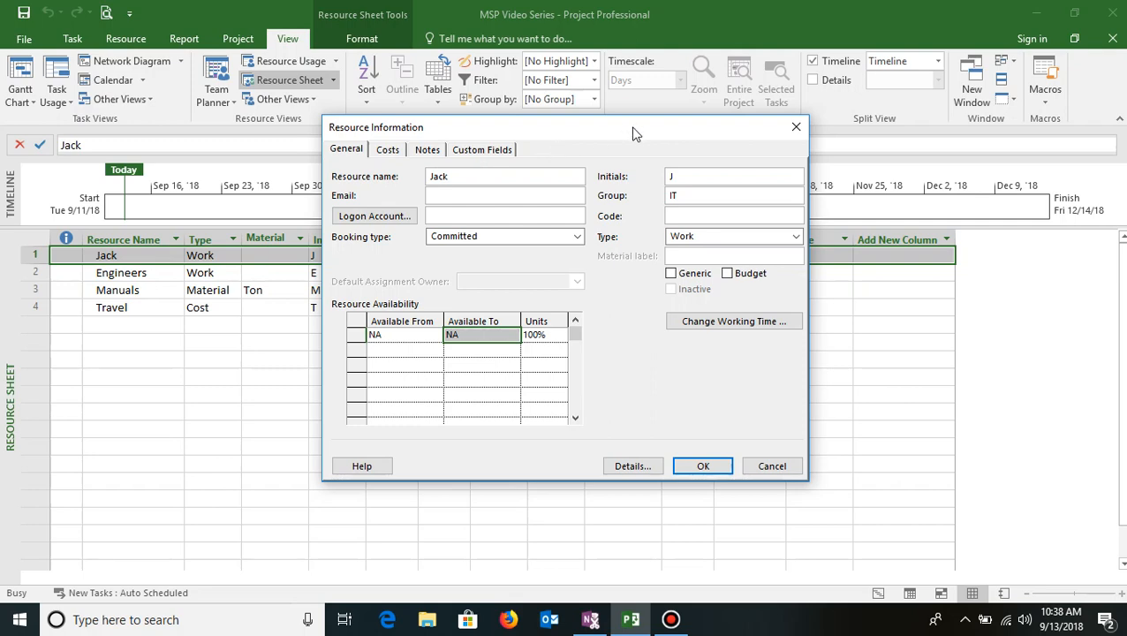
left_click_drag(632, 133, 473, 153)
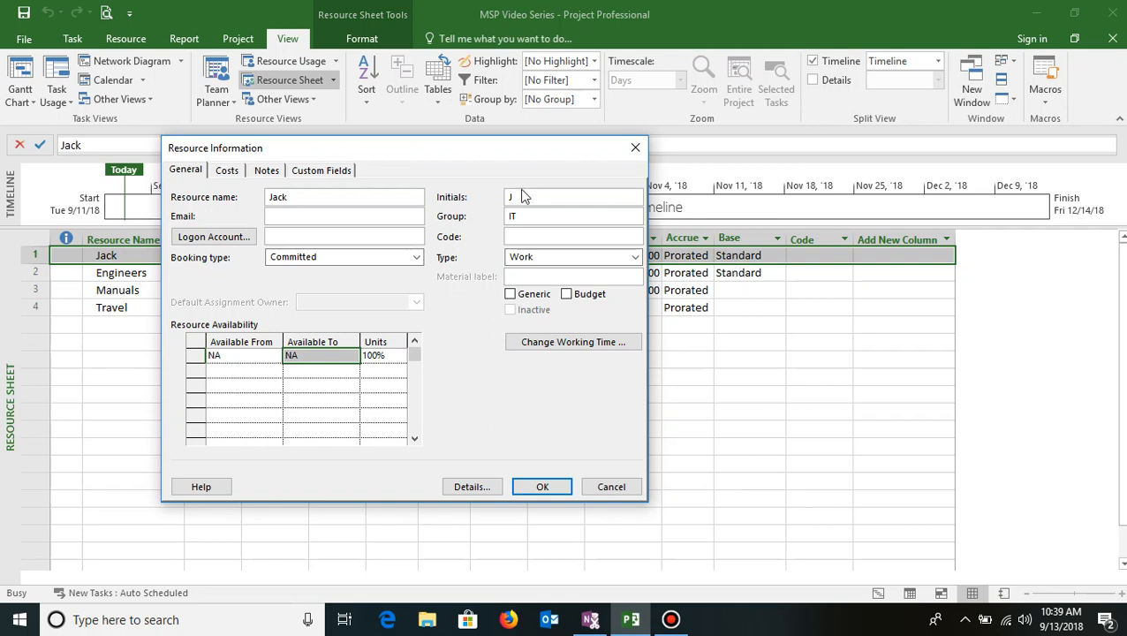
left_click(442, 152)
left_click_drag(442, 152, 488, 146)
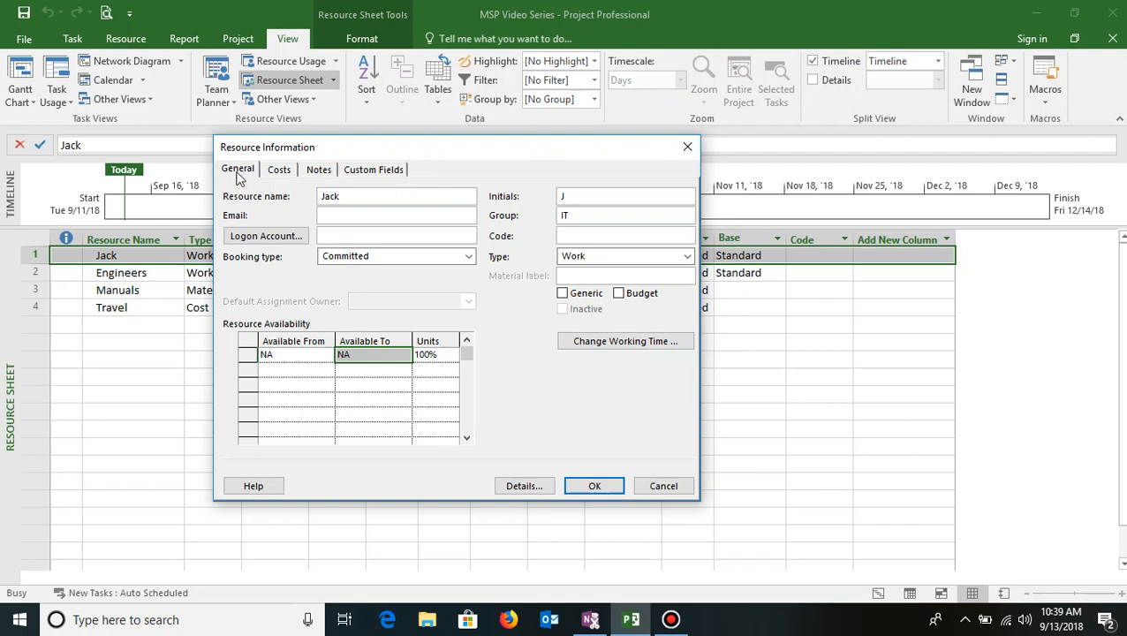
left_click(613, 346)
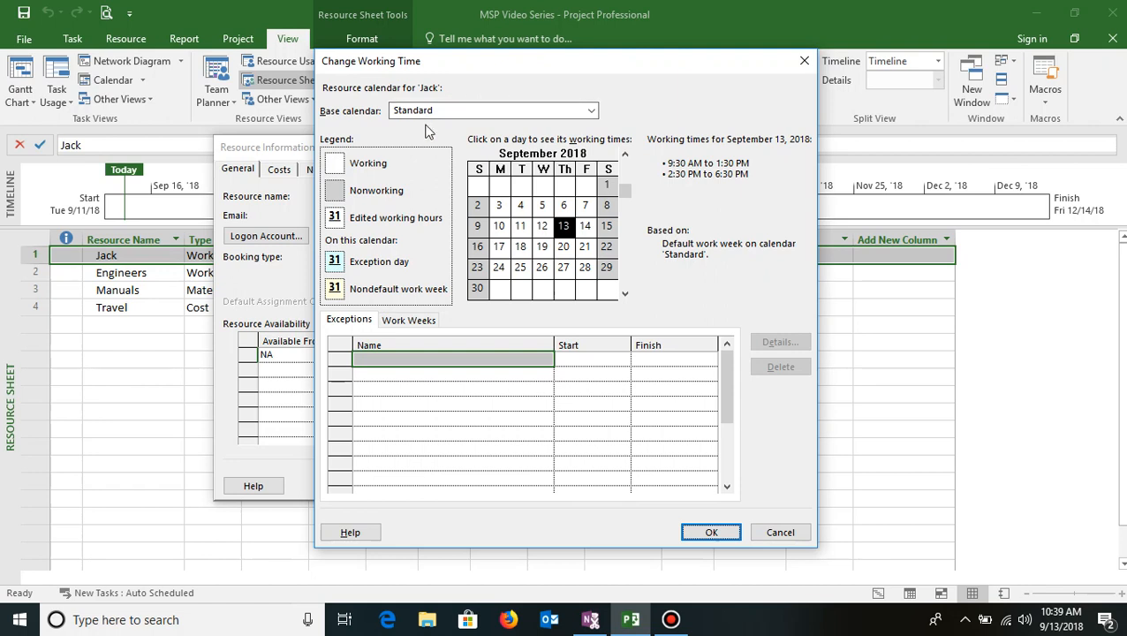
left_click(592, 112)
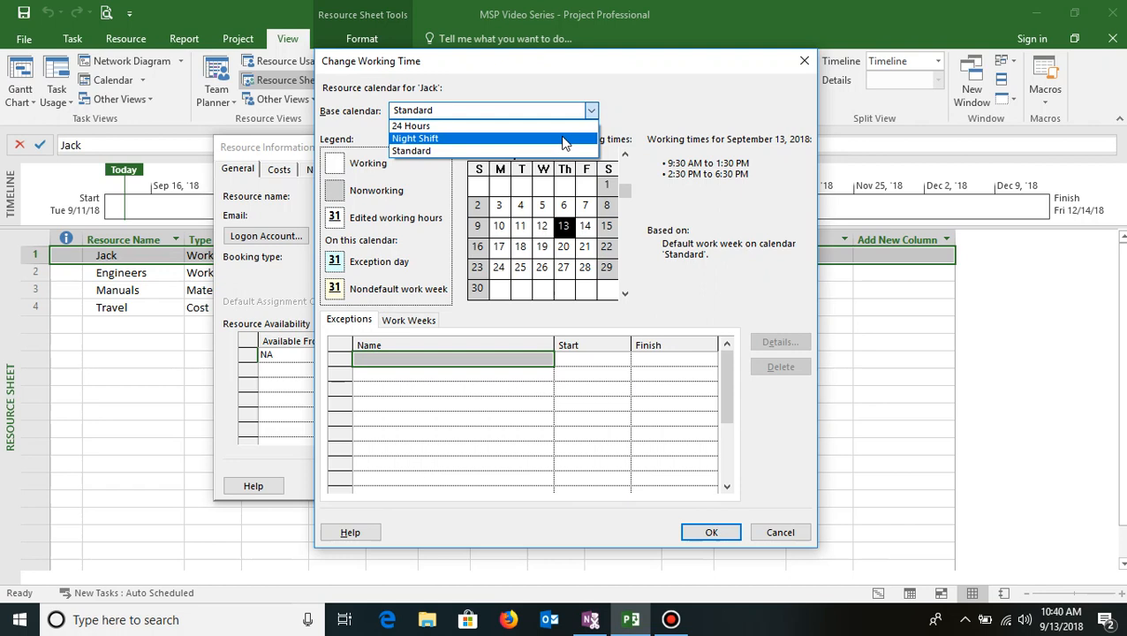
left_click(644, 96)
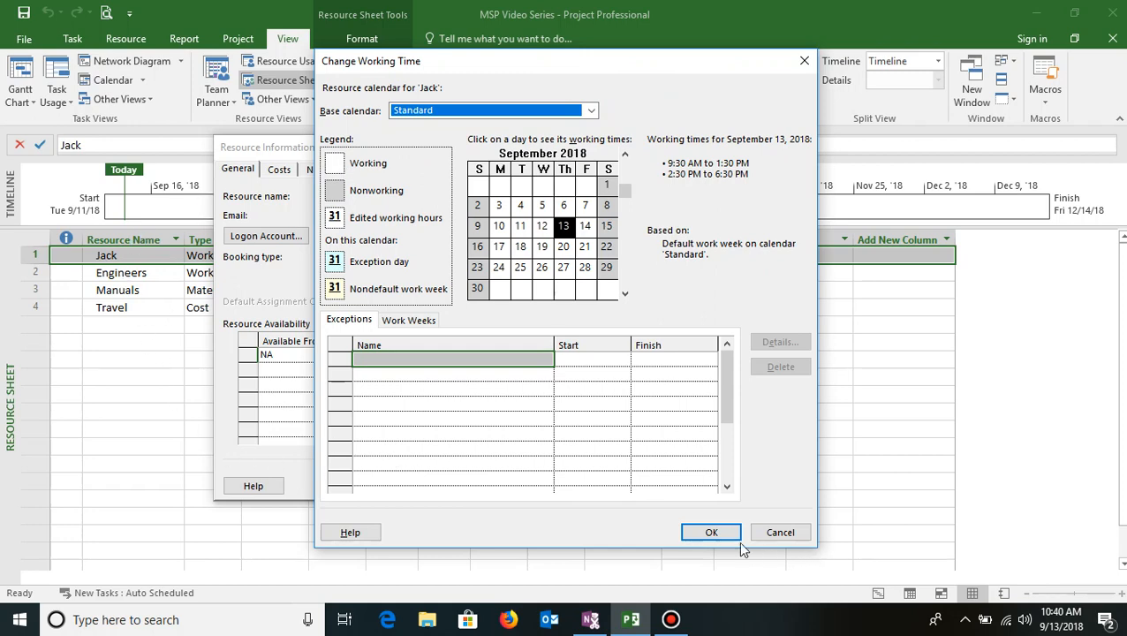
left_click(781, 532)
left_click(665, 486)
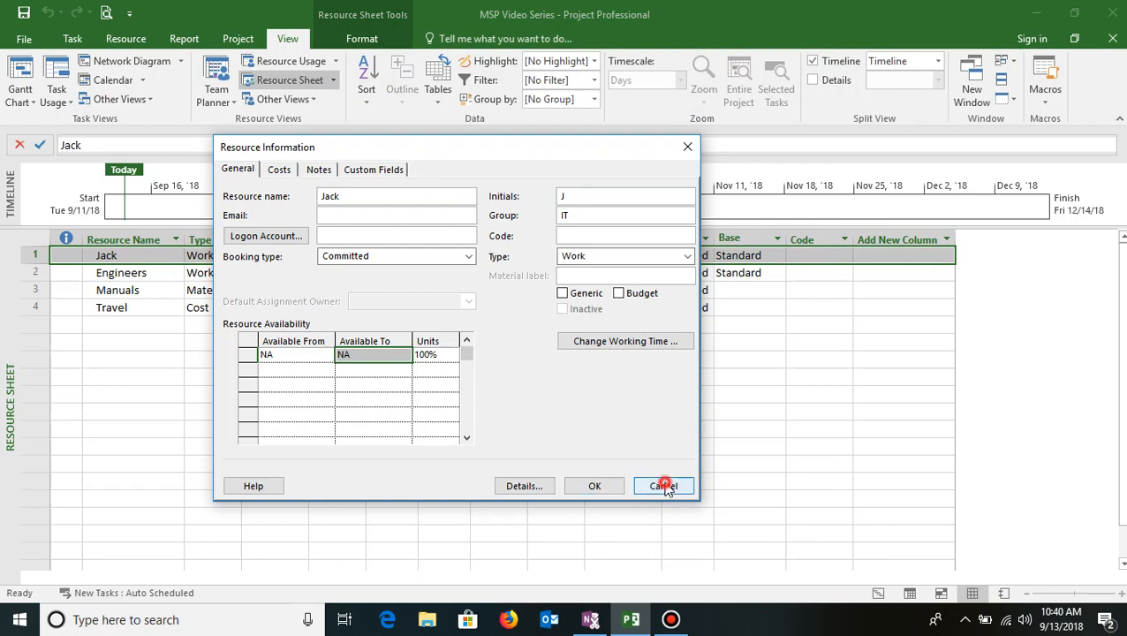
- Compare the Standard project calendar with the first resource's calendar in the project's working time settings, and close without saving
left_click(237, 39)
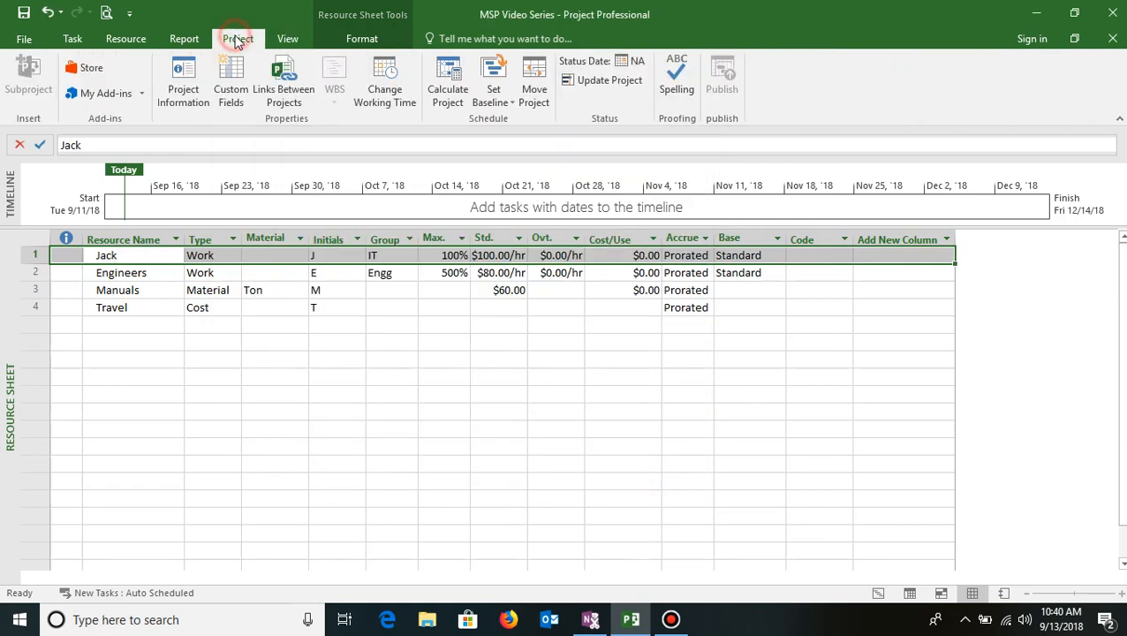
left_click(388, 82)
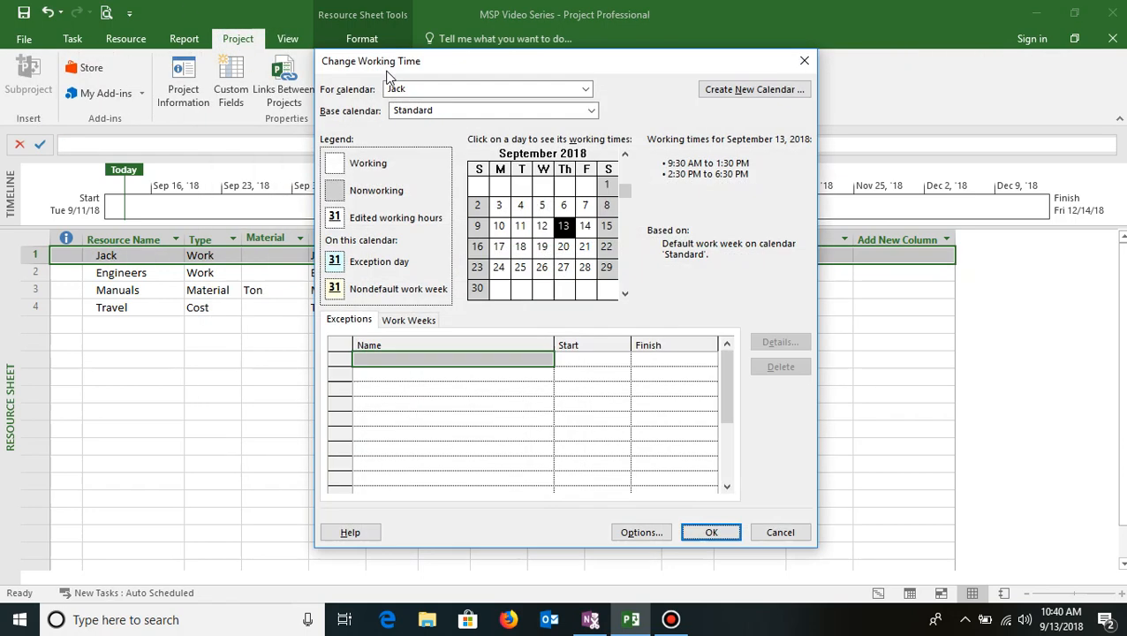
left_click(587, 92)
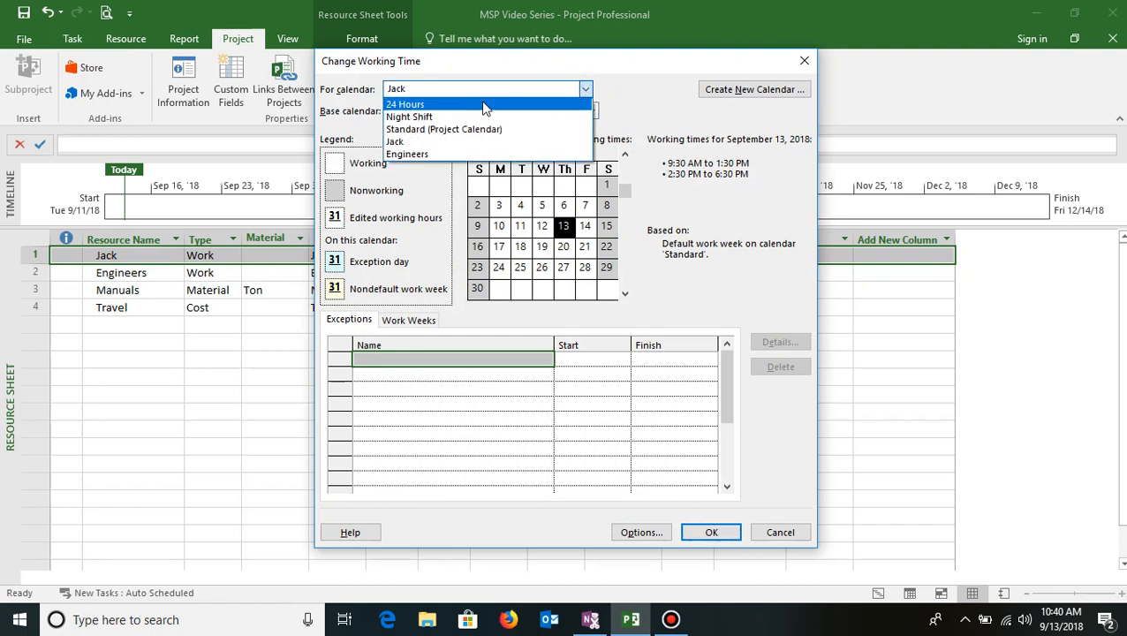
left_click(426, 128)
left_click(584, 90)
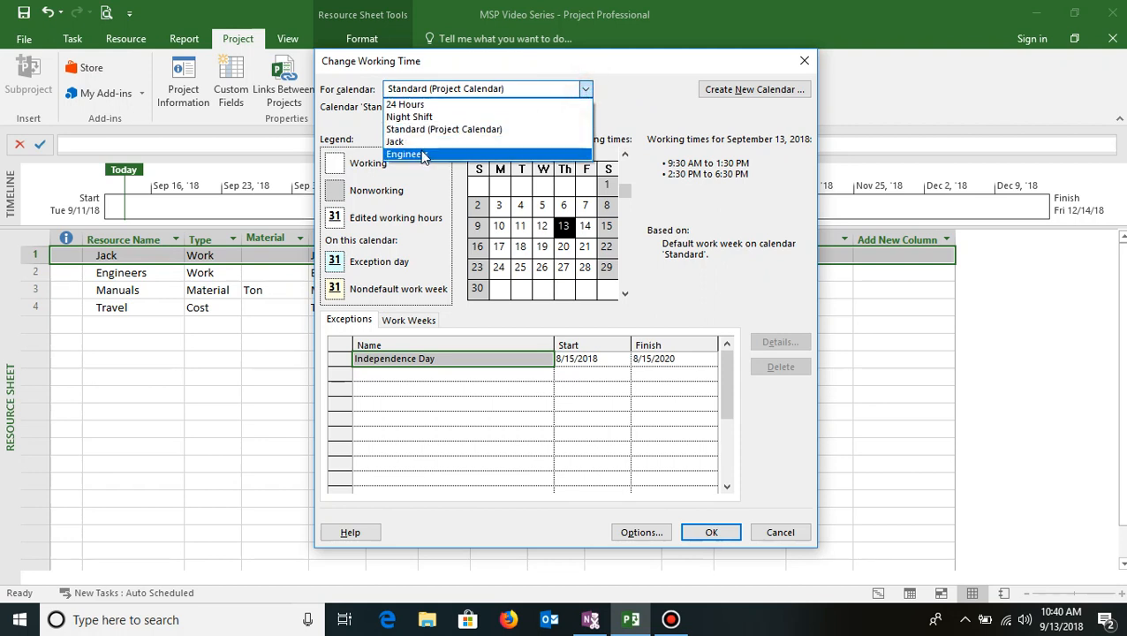
left_click(415, 143)
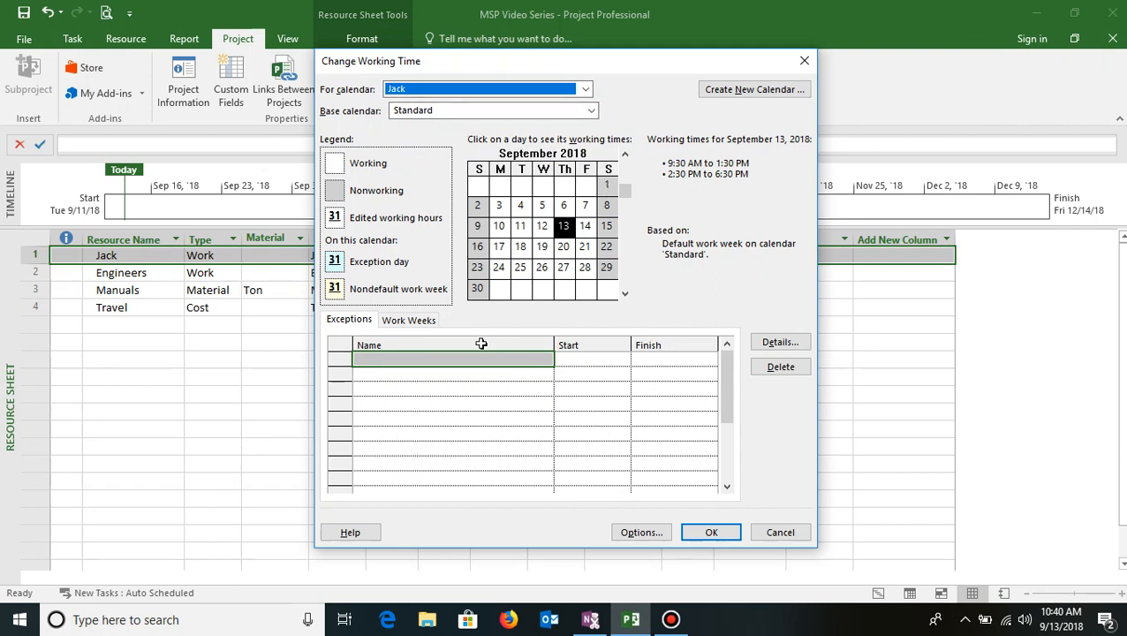
left_click(778, 534)
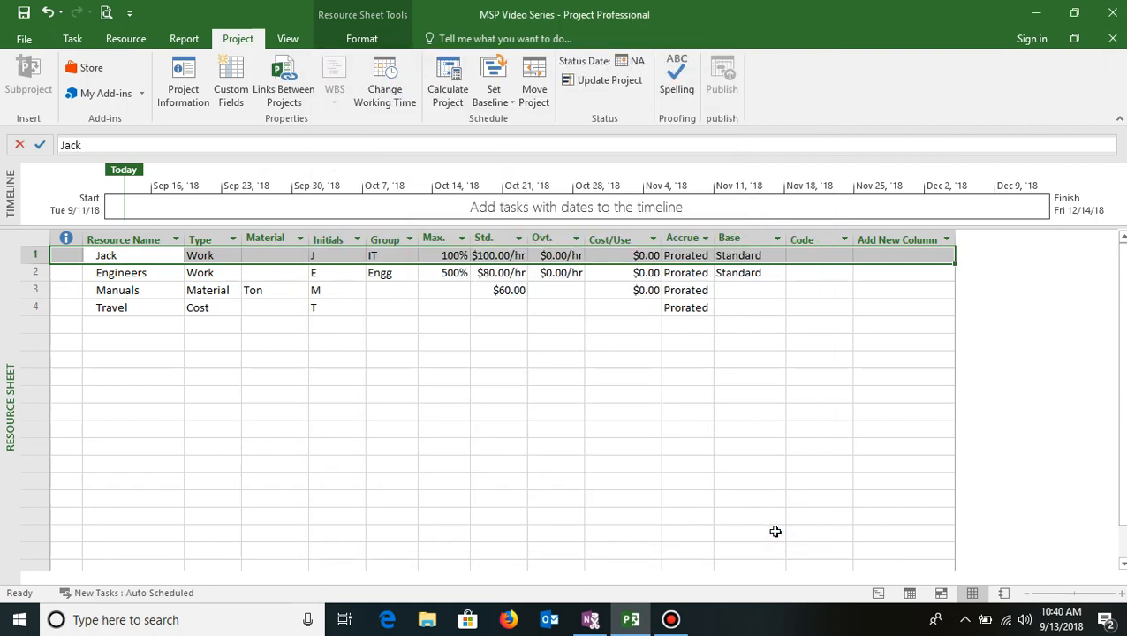
- Open the working time calendar from the first resource's information and select October 15, 2018
double_click(119, 255)
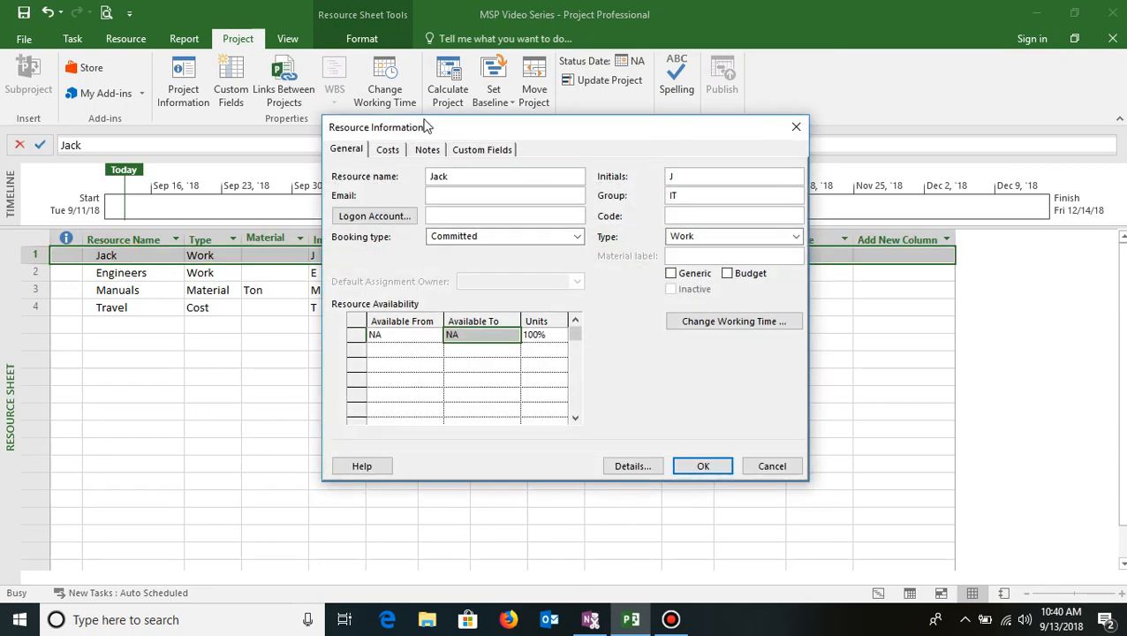
left_click(742, 323)
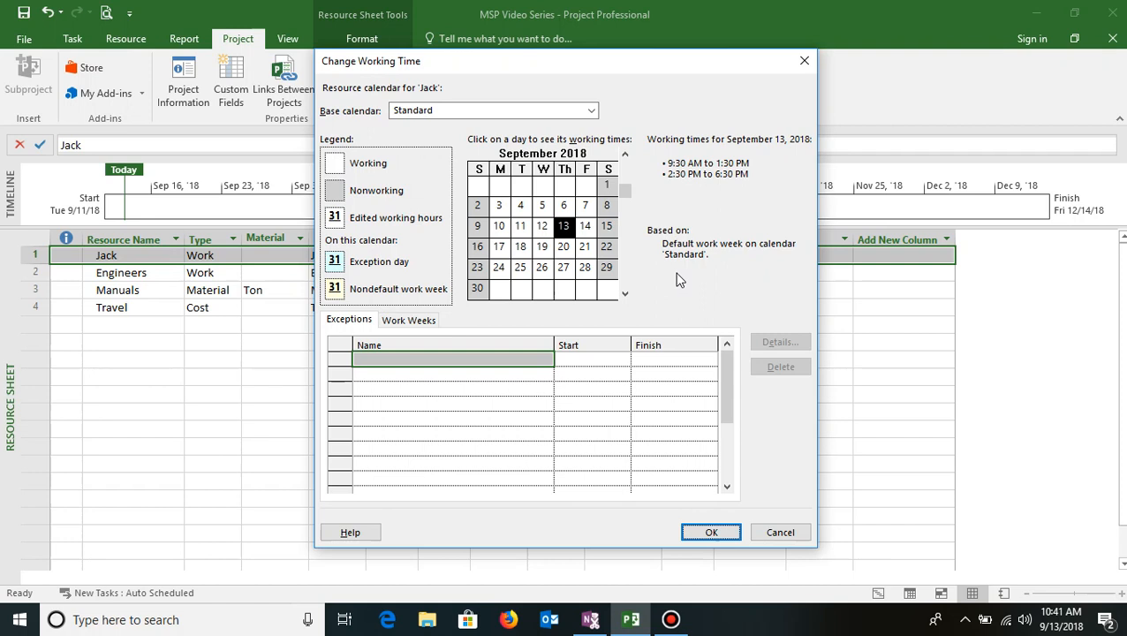
left_click(626, 295)
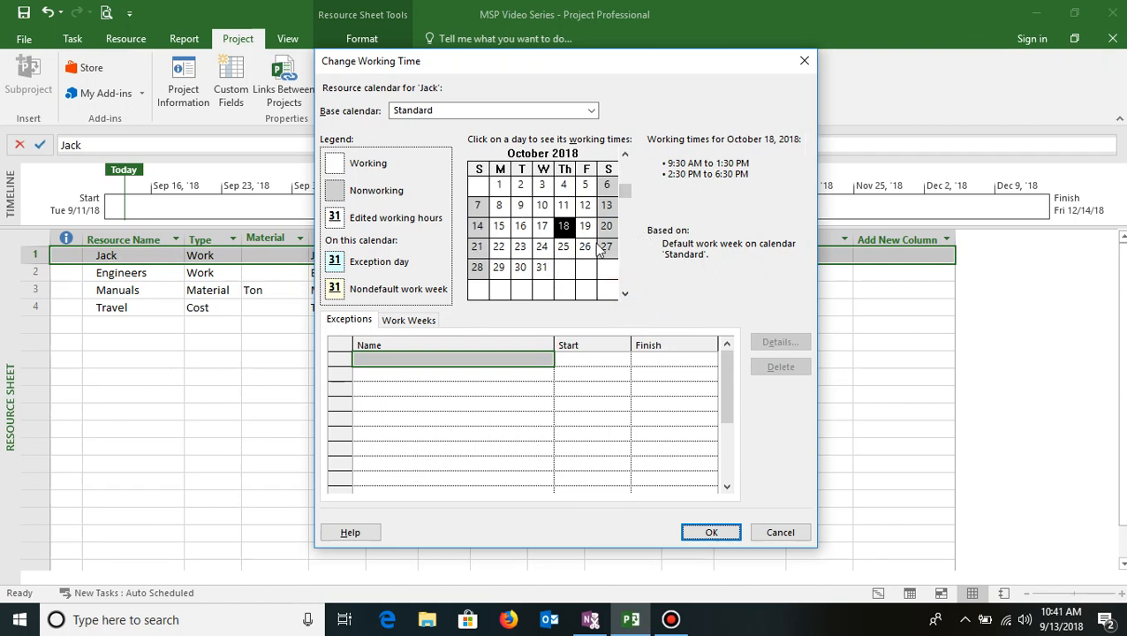
left_click(499, 226)
left_click(520, 228)
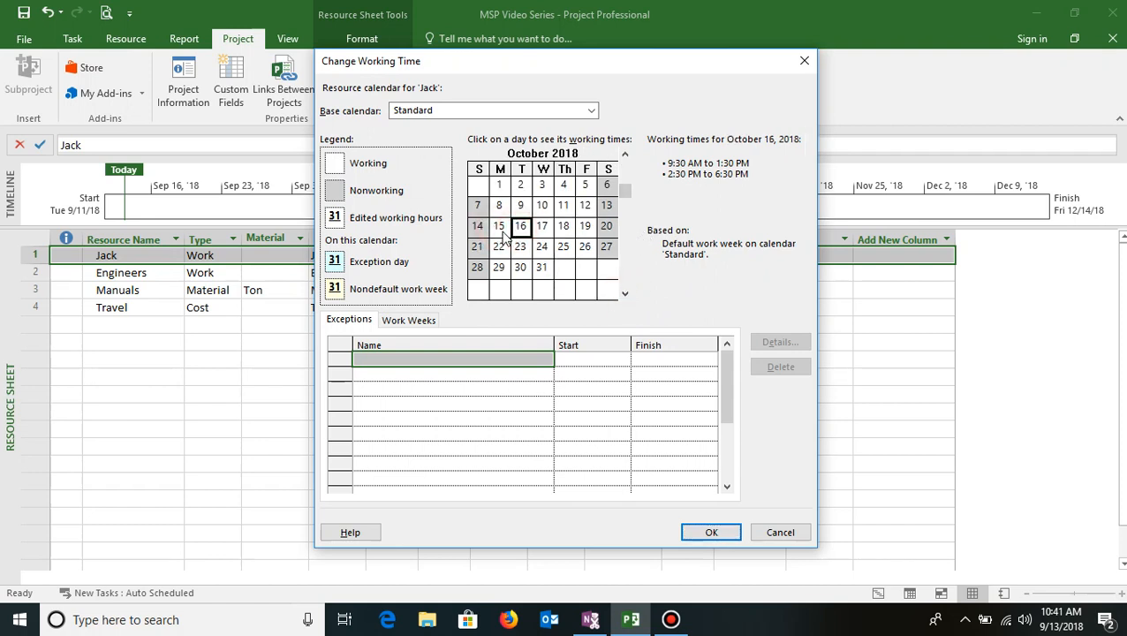
left_click(502, 230)
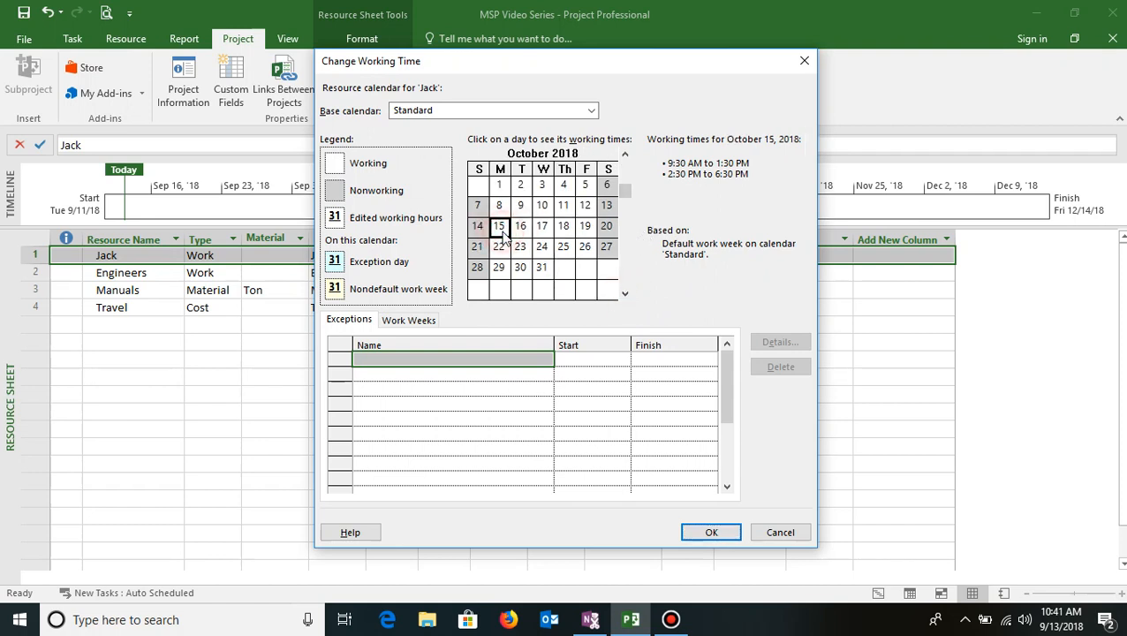
- Add a calendar exception named Resource Planned Leaves from 10/15/2018 to 10/16/2018
left_click(382, 358)
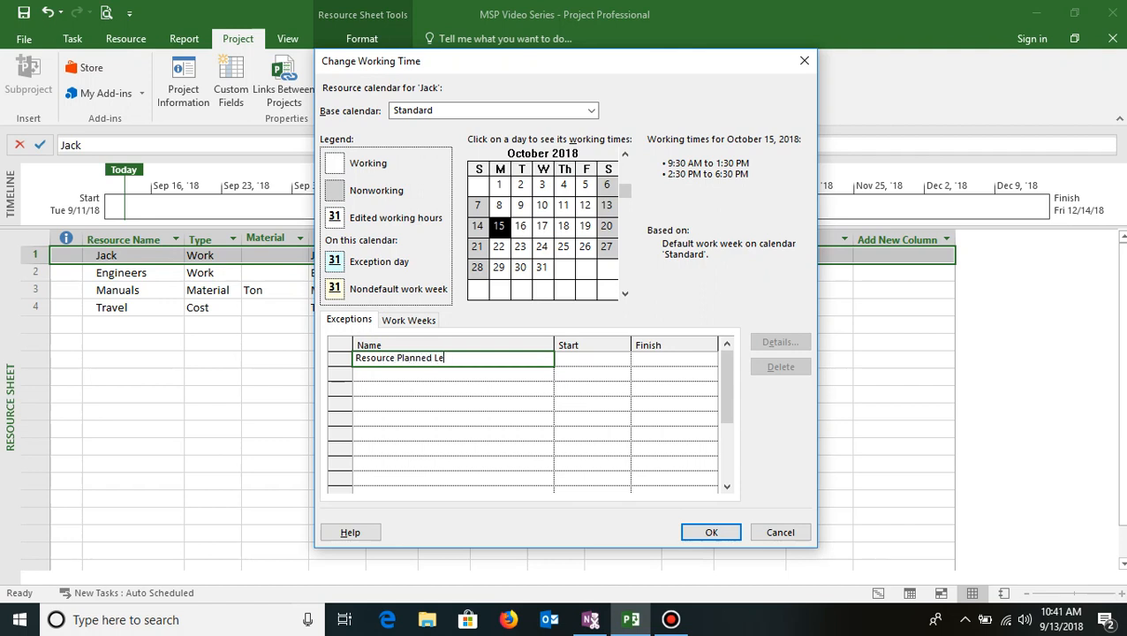
left_click(576, 358)
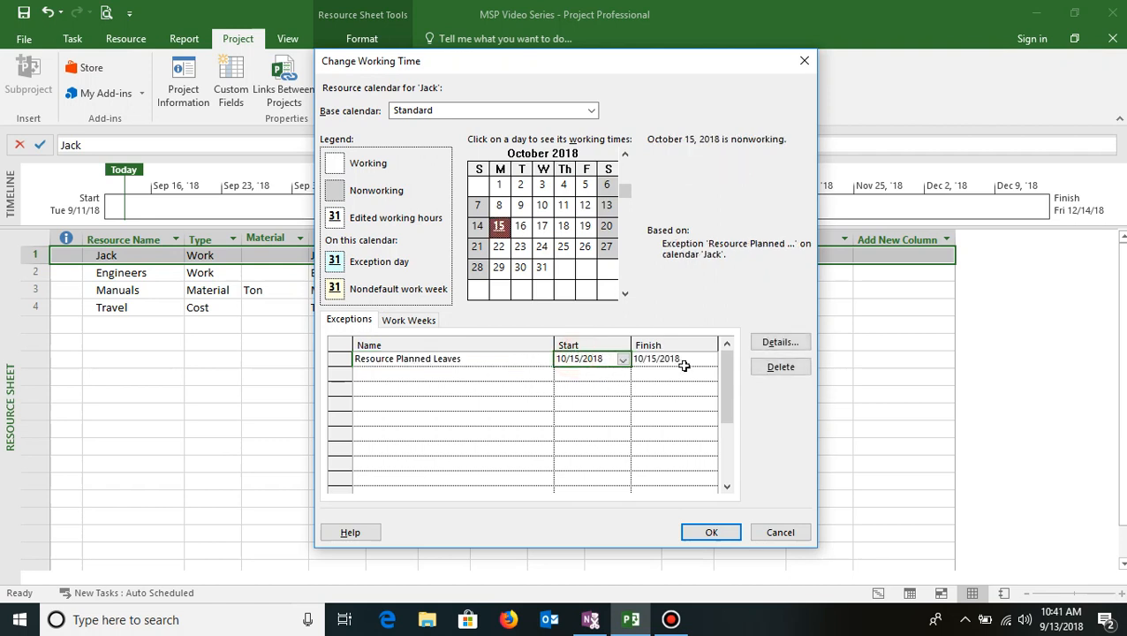
left_click(683, 357)
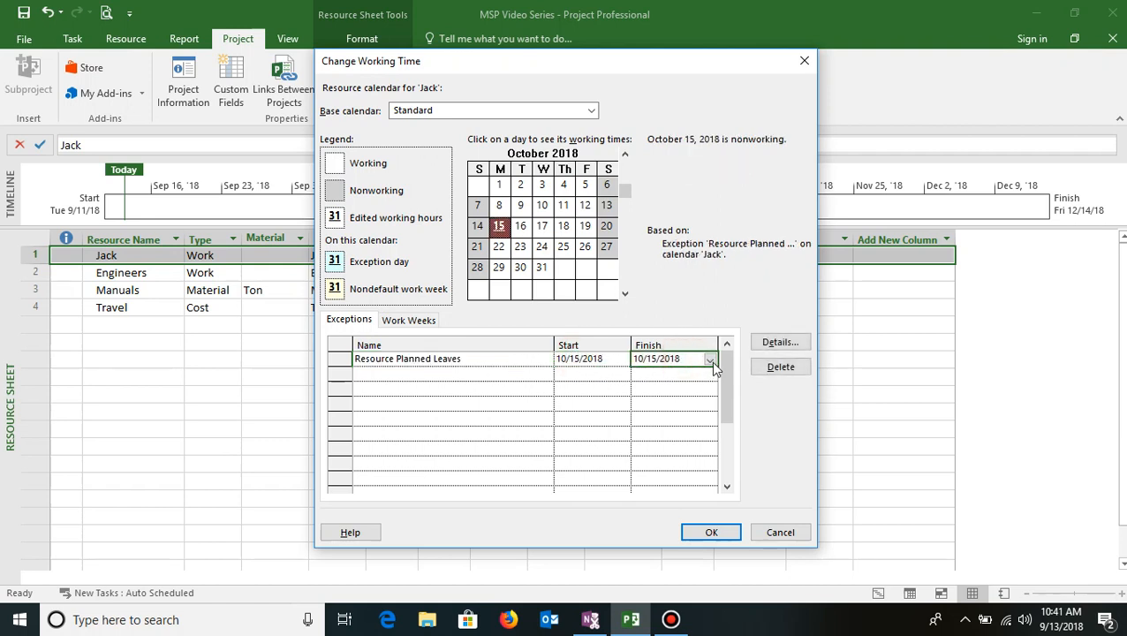
left_click(711, 360)
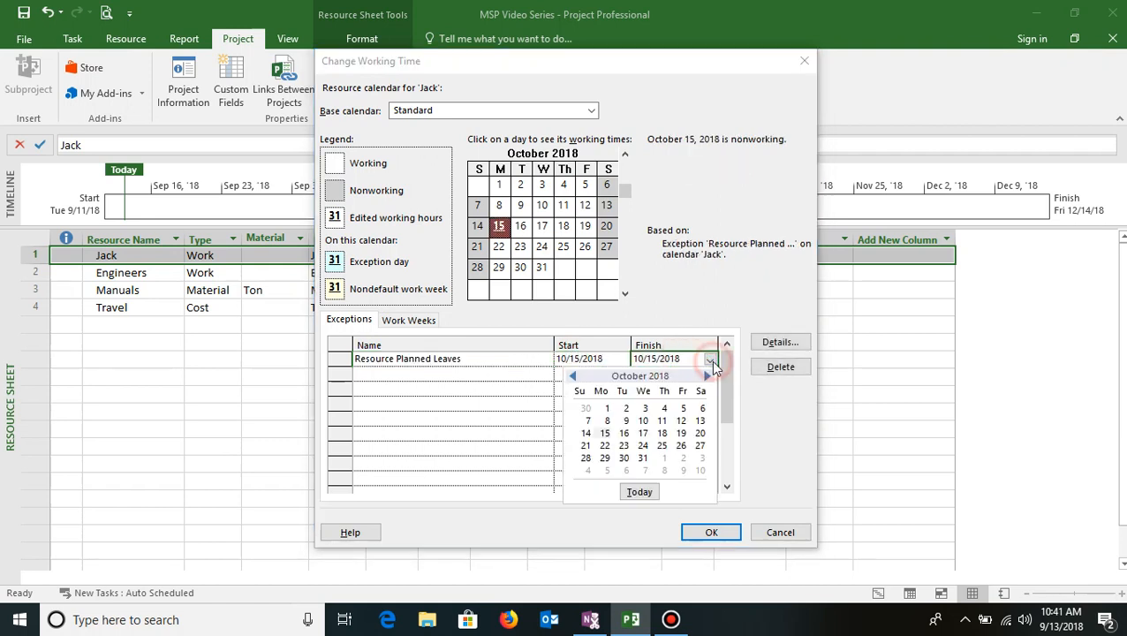
left_click(623, 433)
left_click(397, 374)
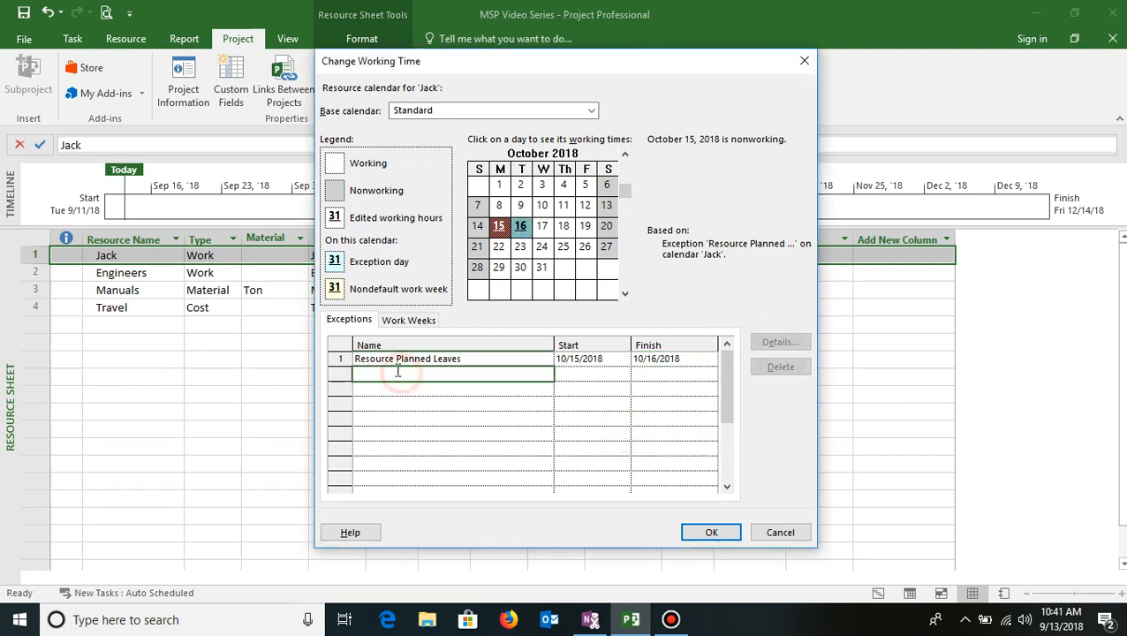
left_click(376, 359)
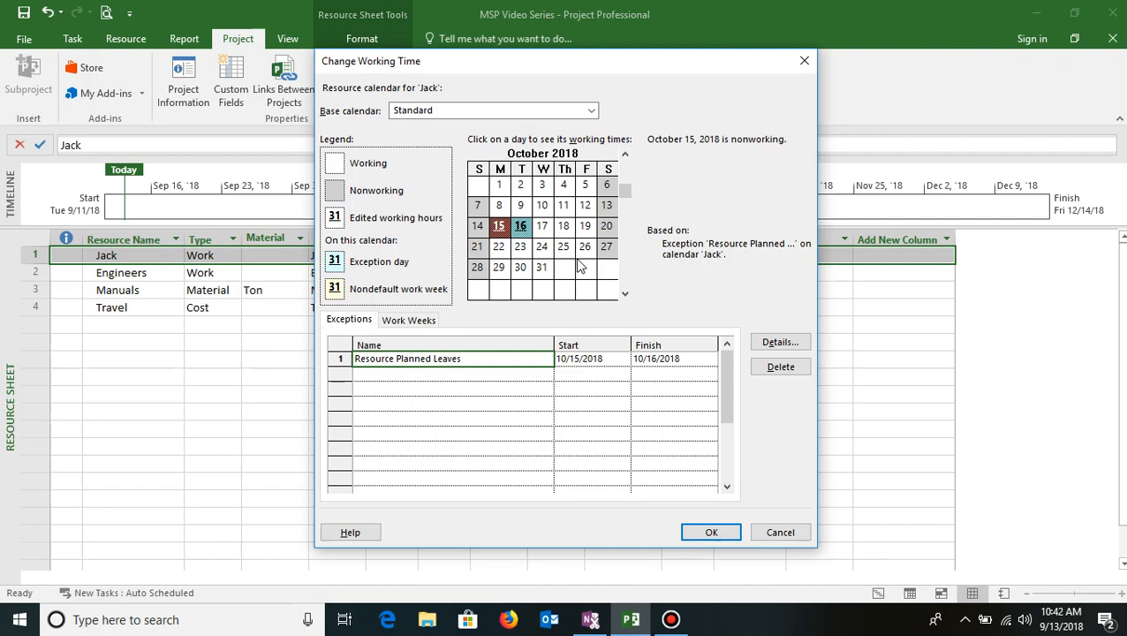
- Examine the weekday and Saturday working times in the default work week details of the first work resource's calendar
left_click(408, 320)
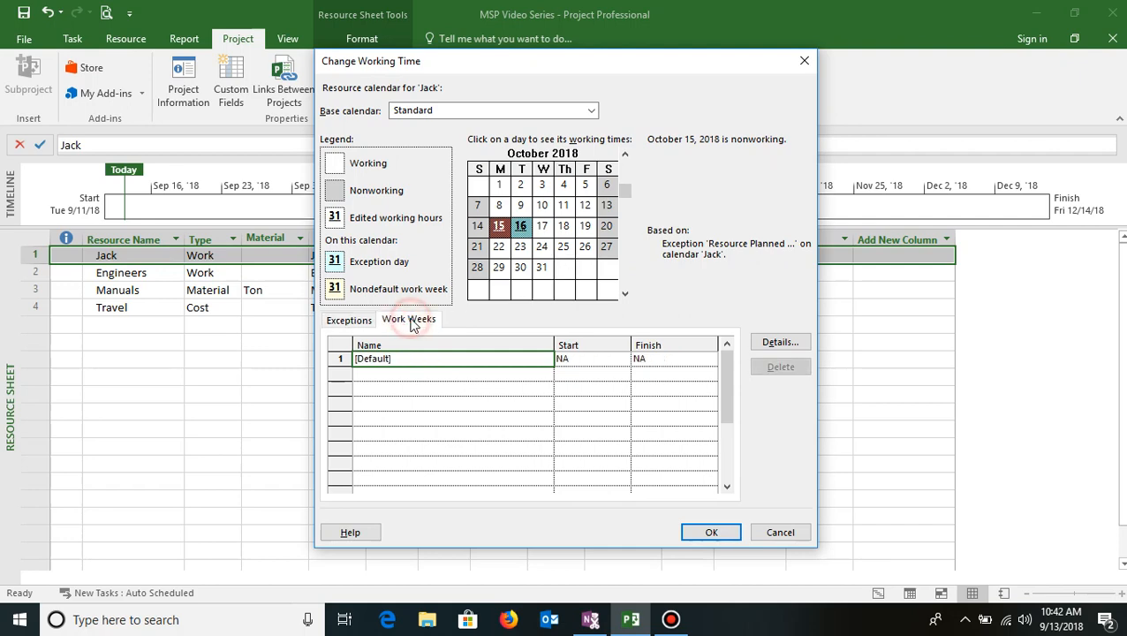
left_click(783, 344)
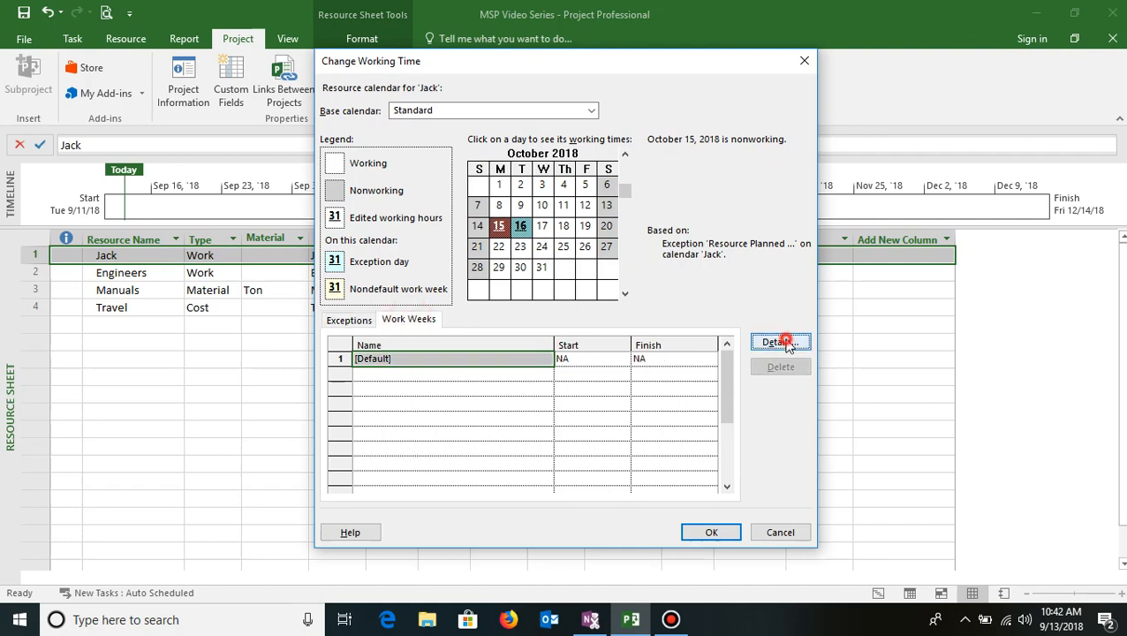
left_click(435, 270)
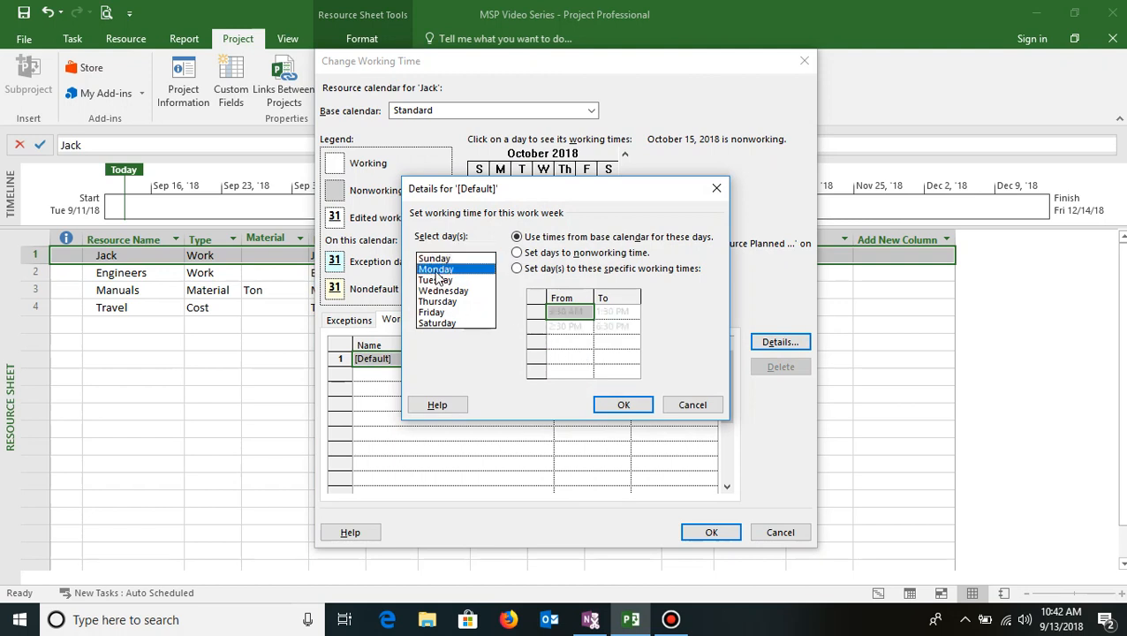
left_click_drag(439, 278, 446, 313)
left_click(437, 323)
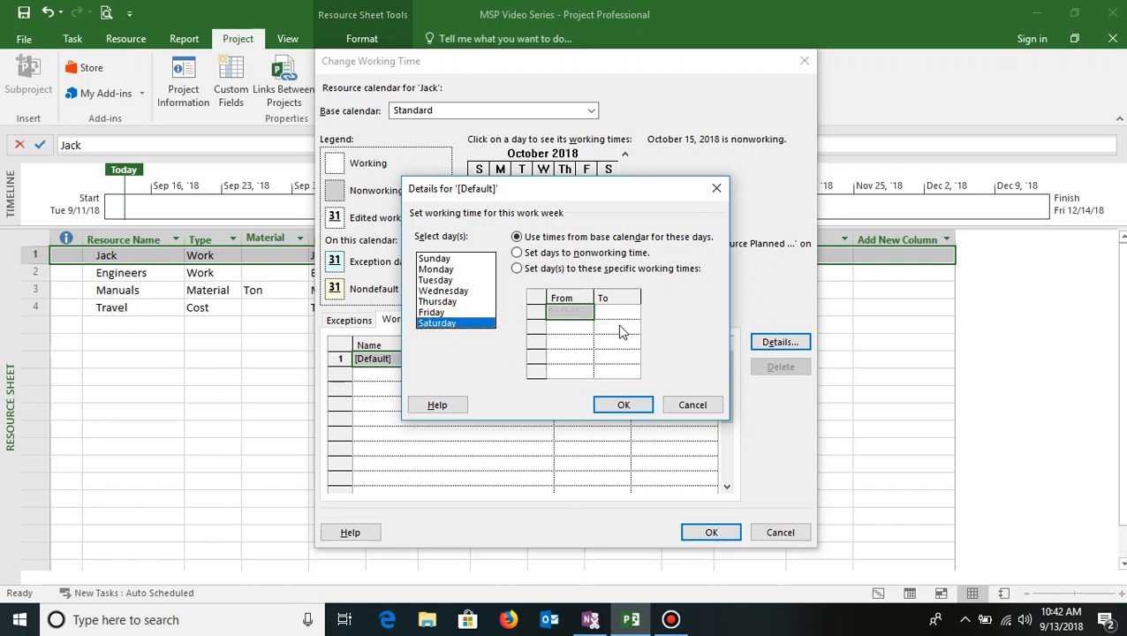
left_click(431, 313)
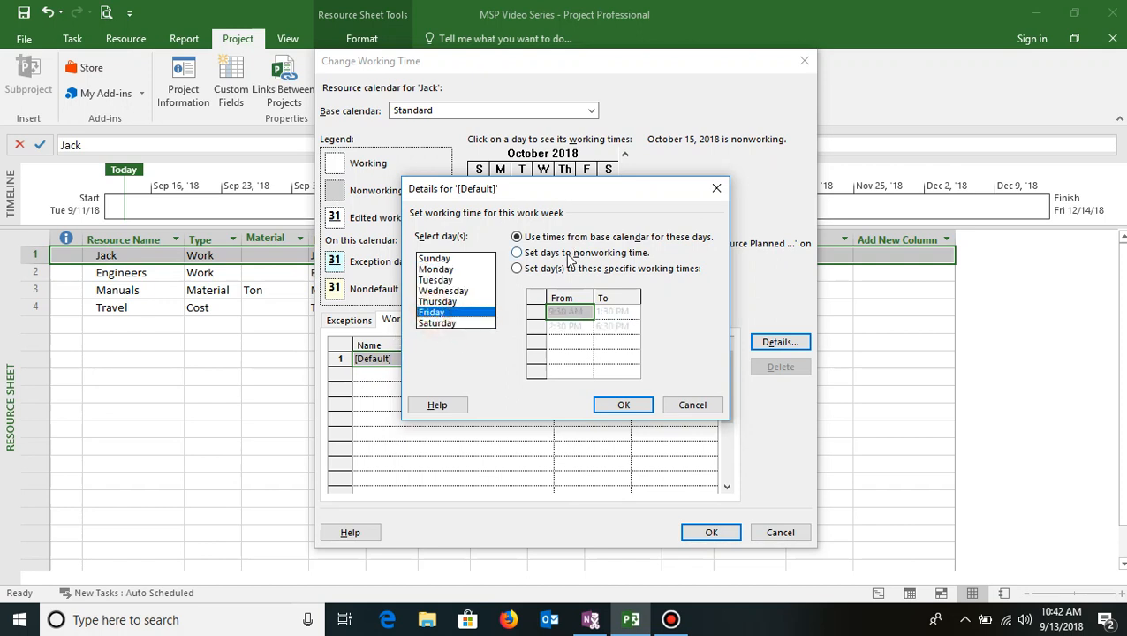
left_click(435, 268)
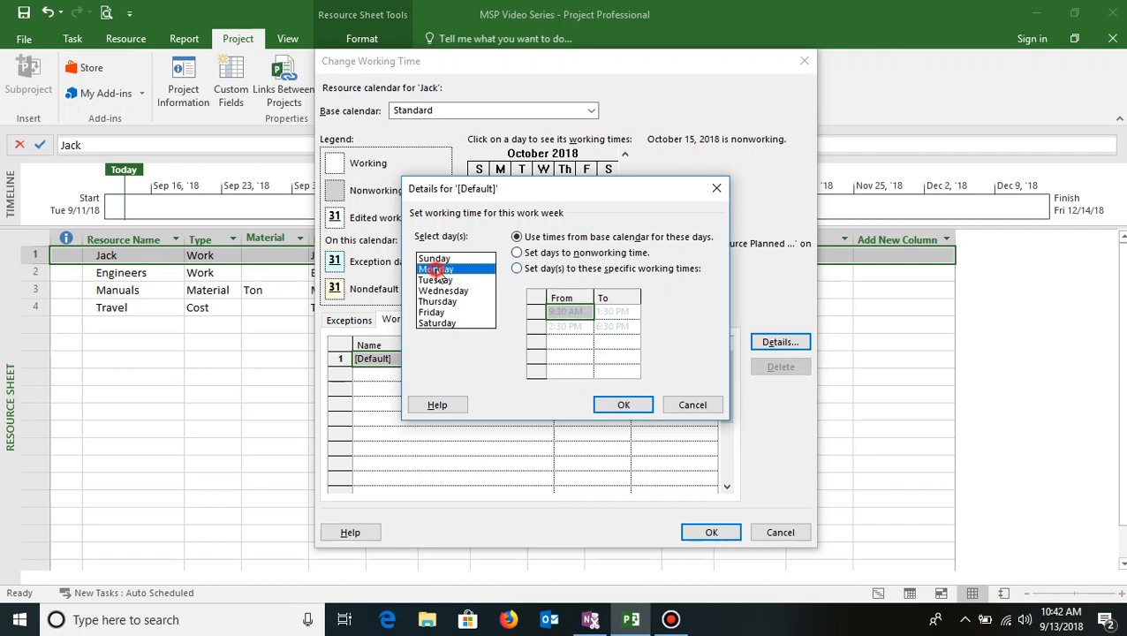
left_click(444, 301)
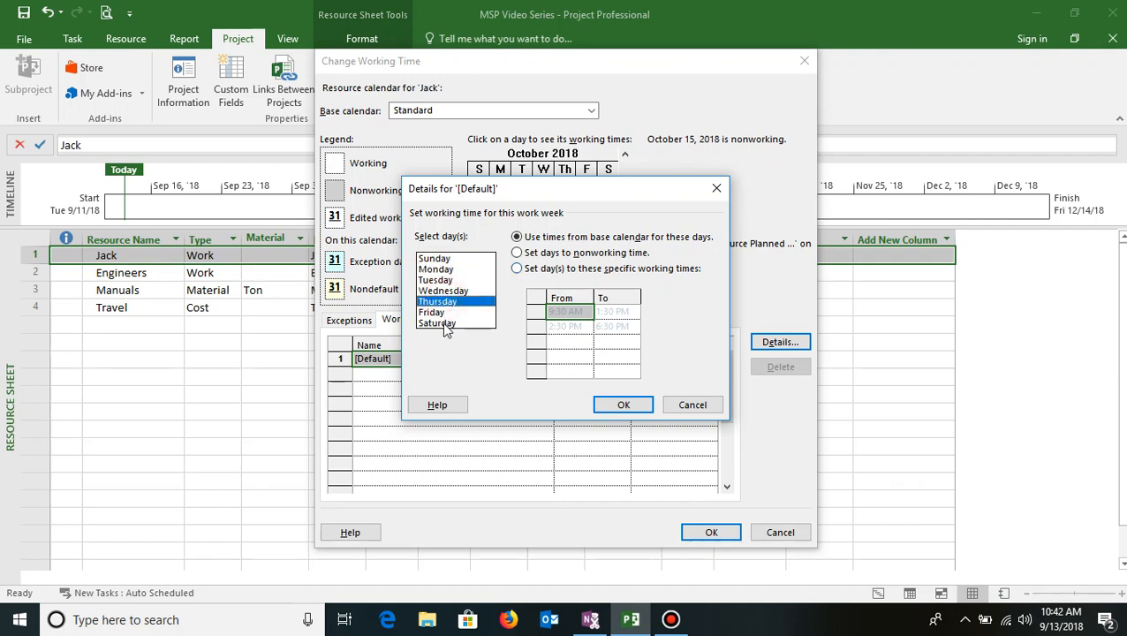
left_click(443, 323)
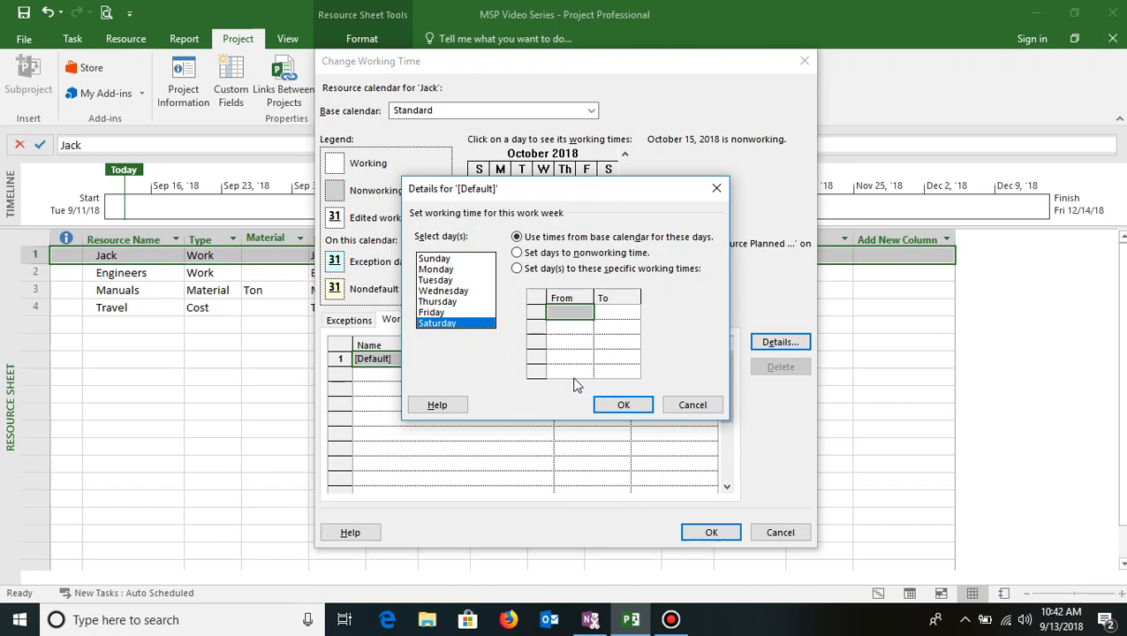
- Accept the default work week details and save the first resource's calendar and resource information
left_click(623, 405)
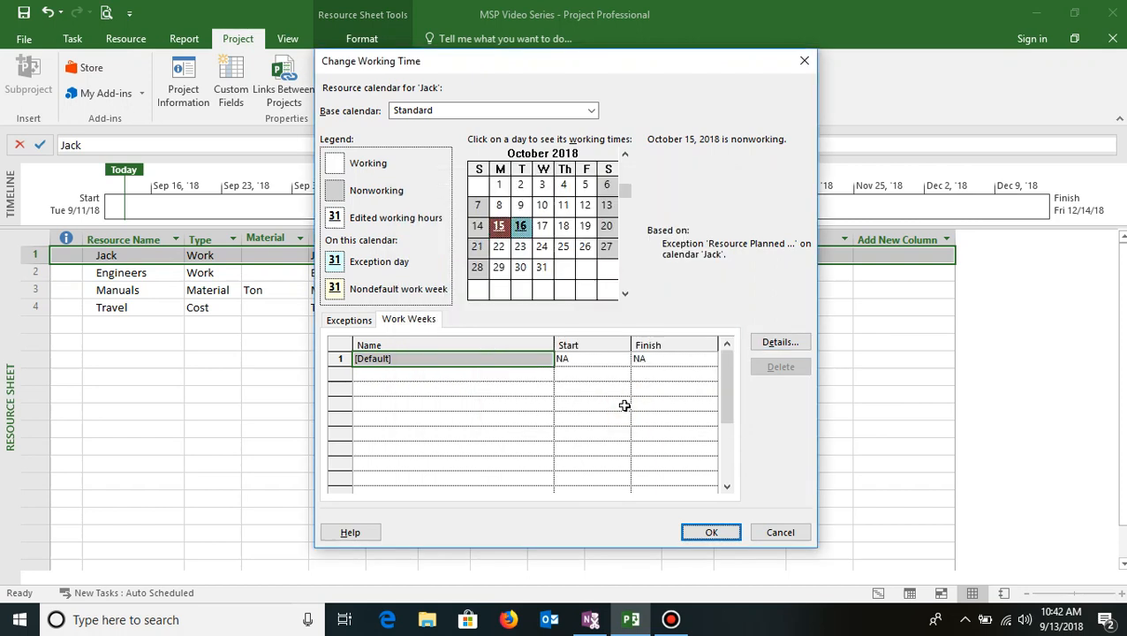
left_click(712, 533)
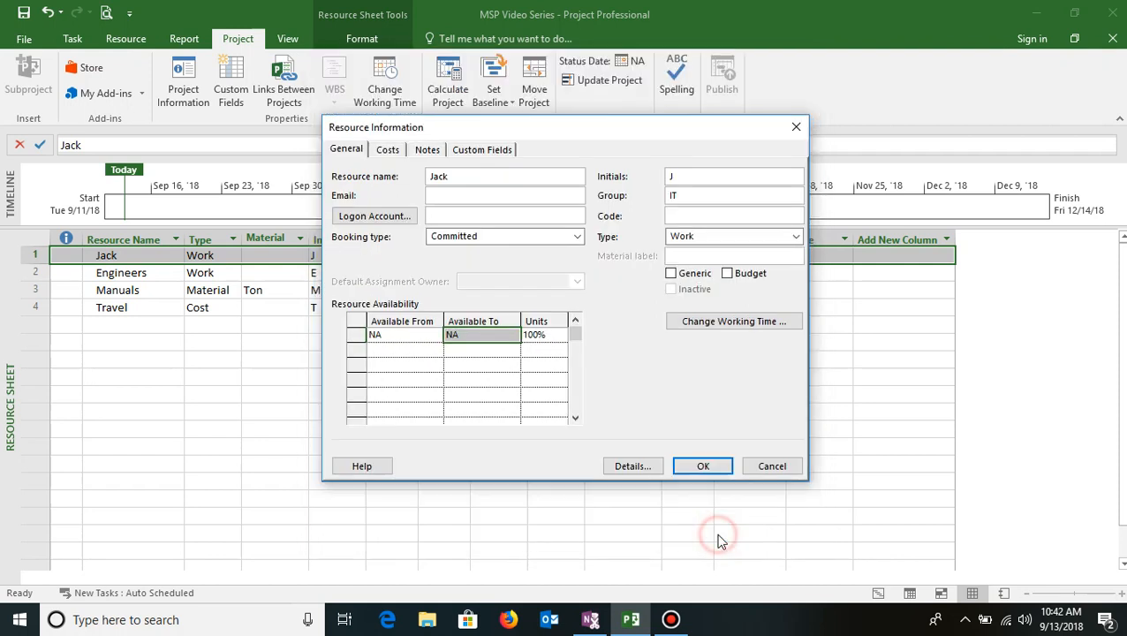
left_click(703, 465)
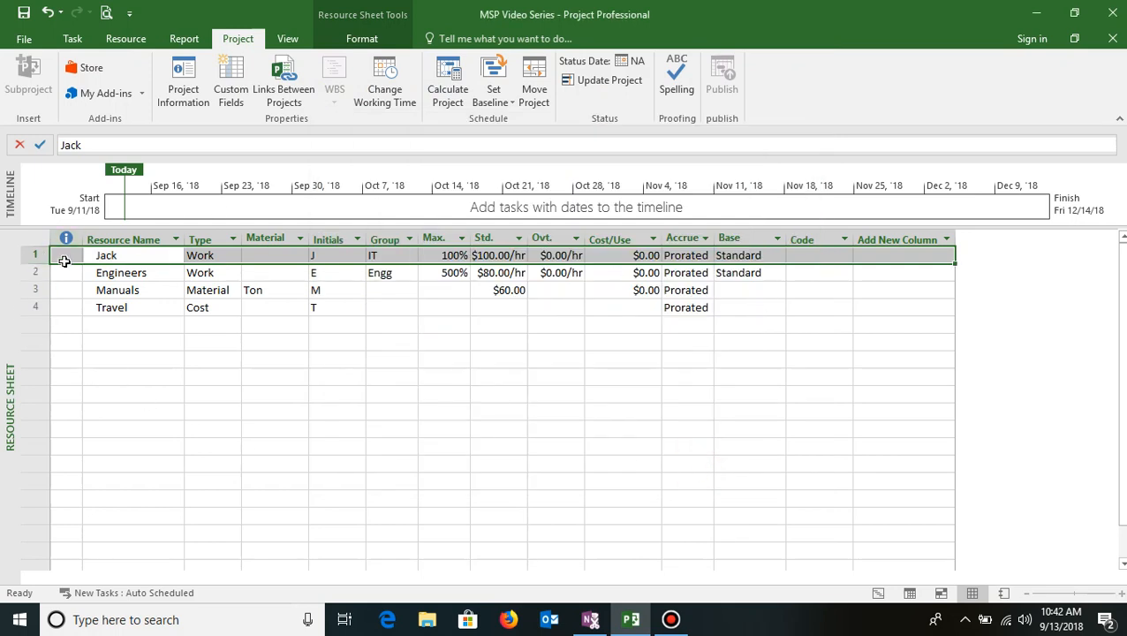
- Check October 2018 in the first resource's working time calendar for the planned leave days, and cancel both dialogs
double_click(126, 257)
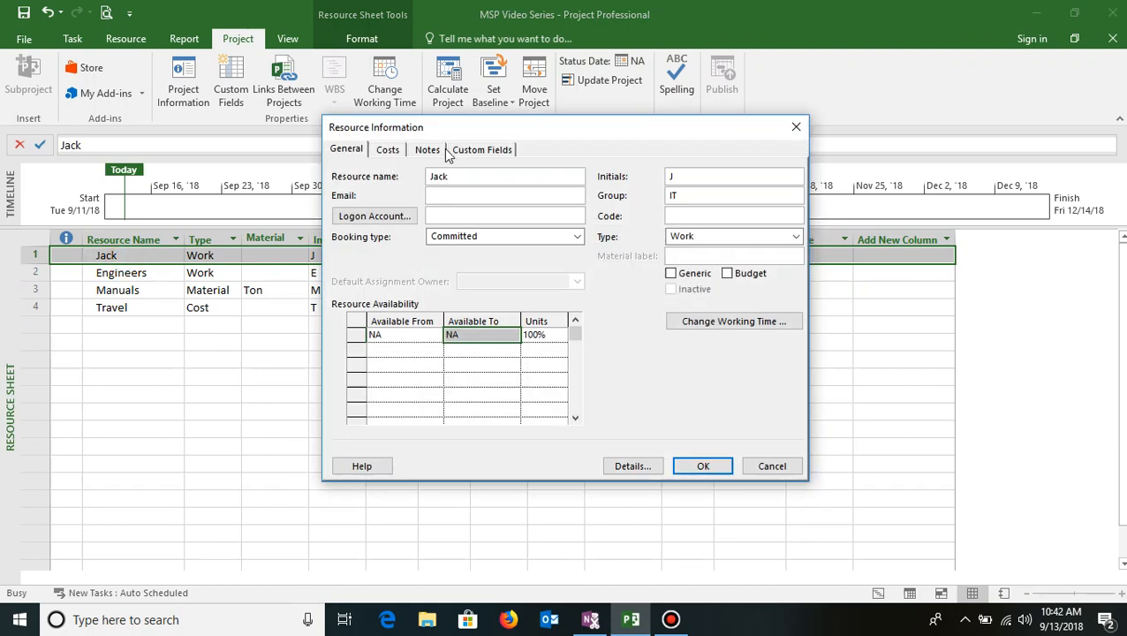
left_click(714, 324)
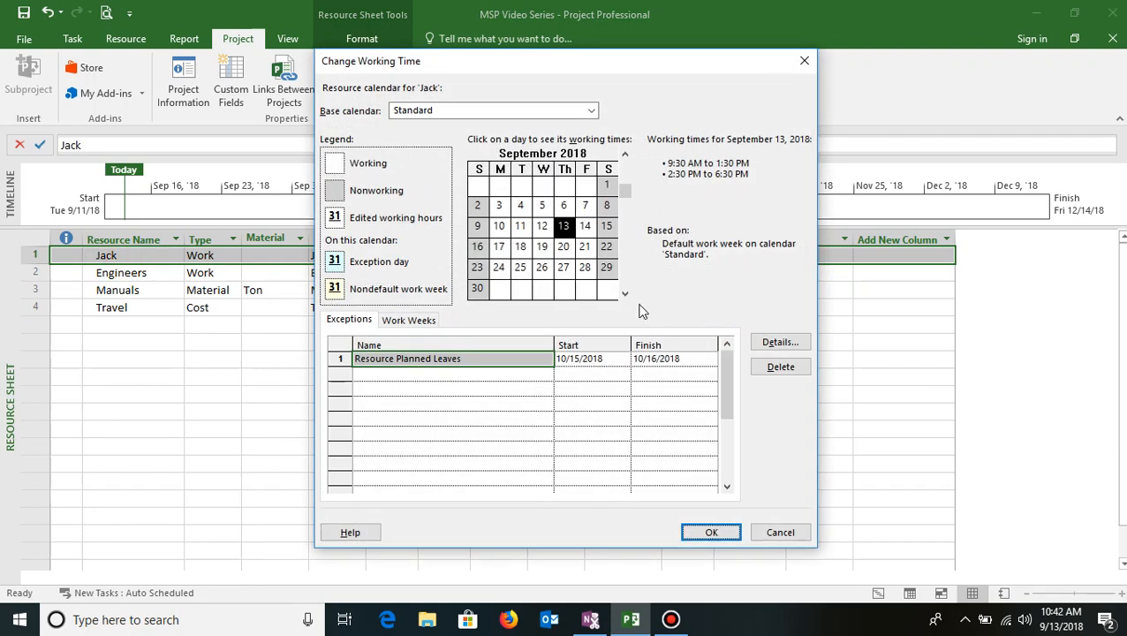
left_click(624, 293)
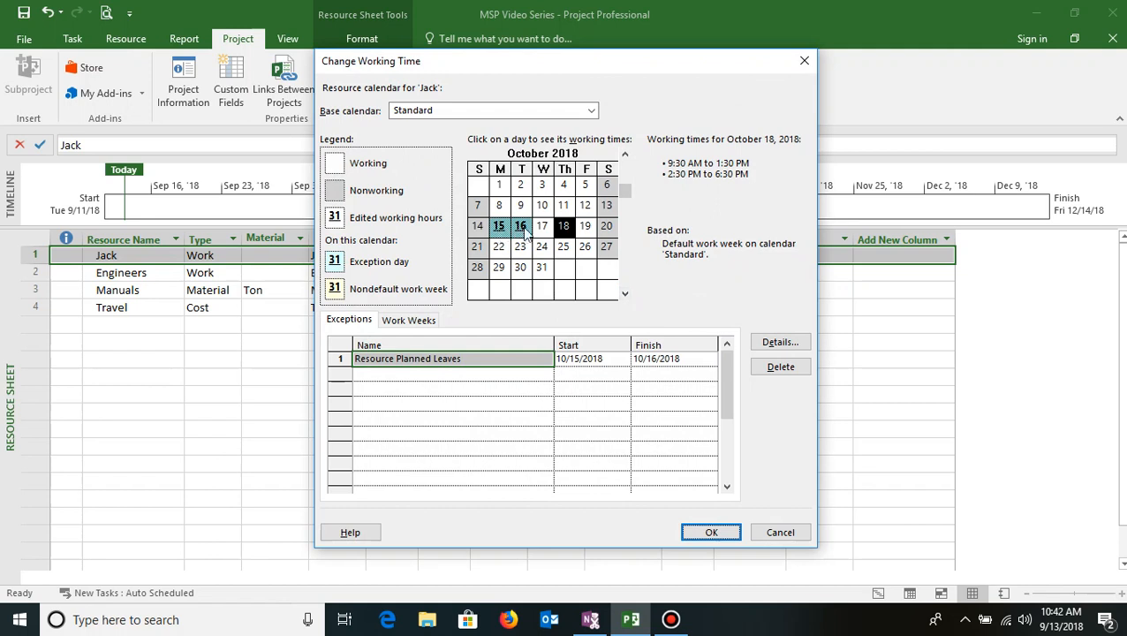
left_click(778, 534)
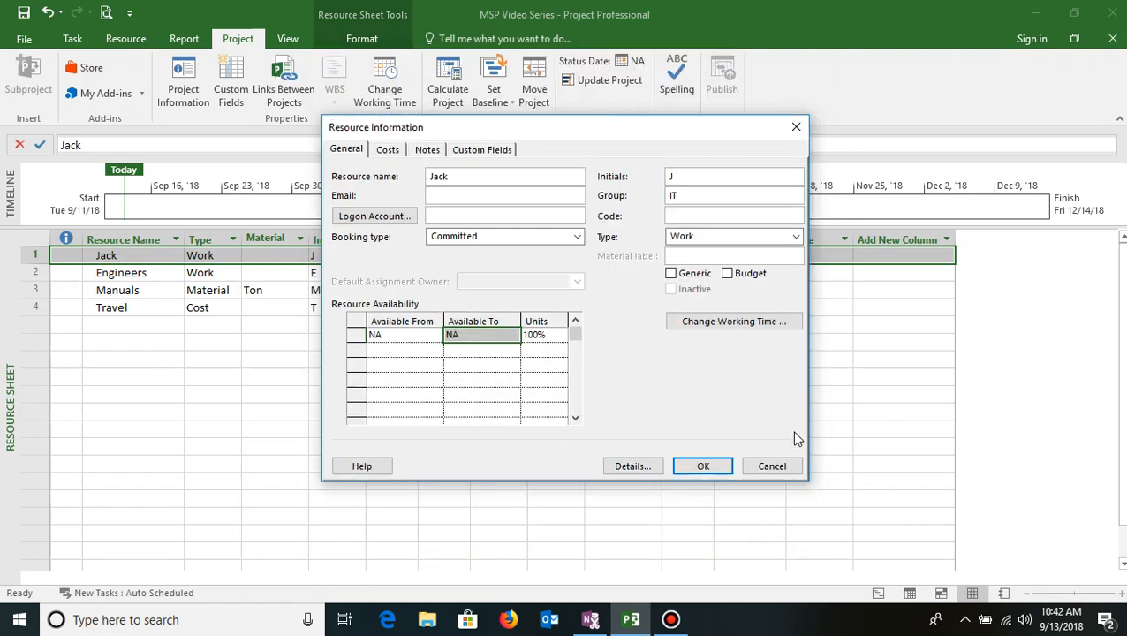
left_click(785, 468)
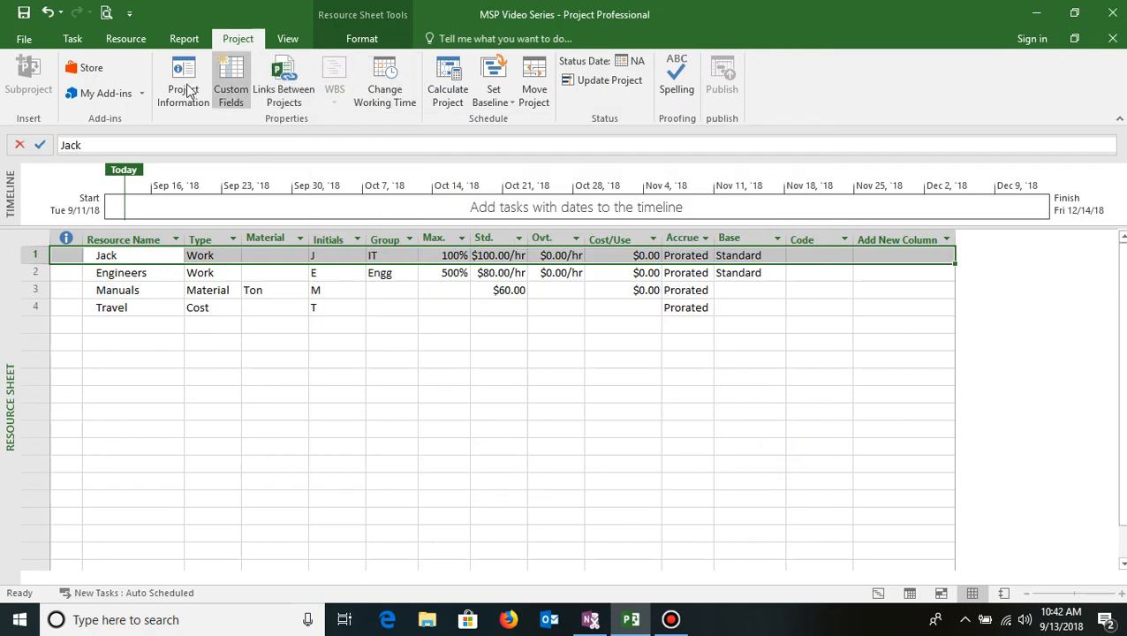
- Check October 2018 in the Standard project calendar for comparison with the resource's leave, and close without saving
left_click(400, 70)
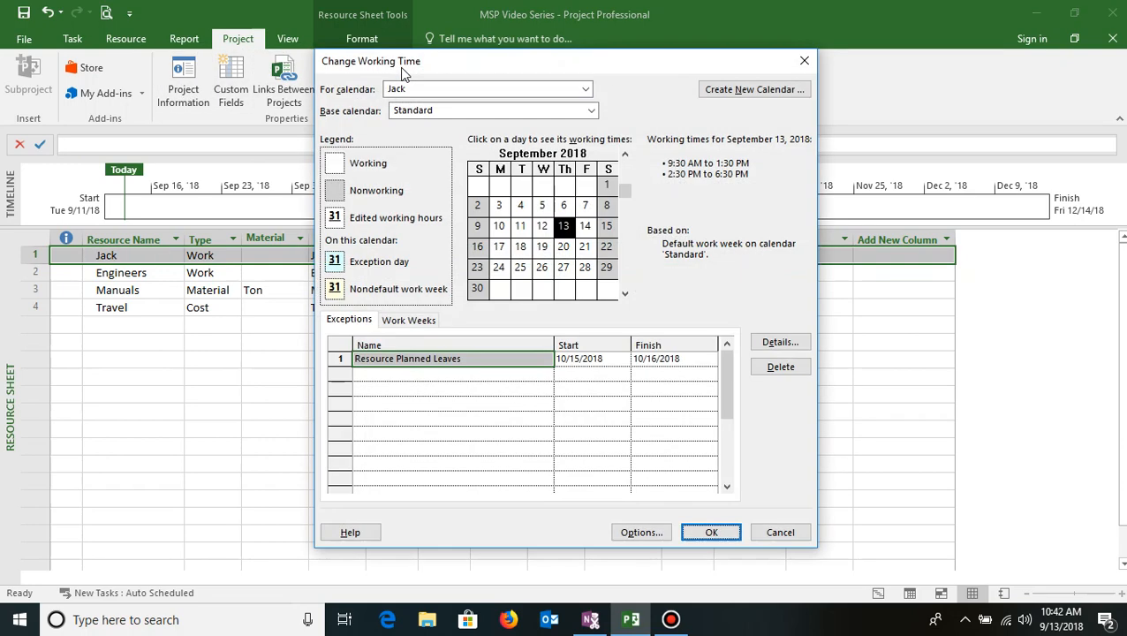
left_click(583, 89)
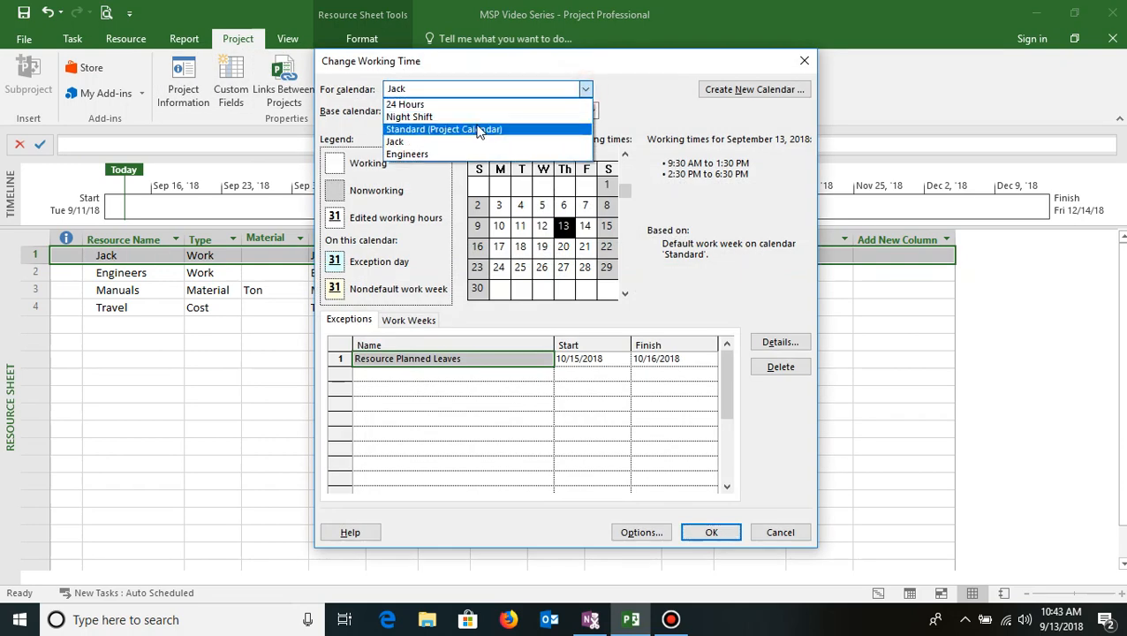
left_click(477, 129)
left_click(624, 293)
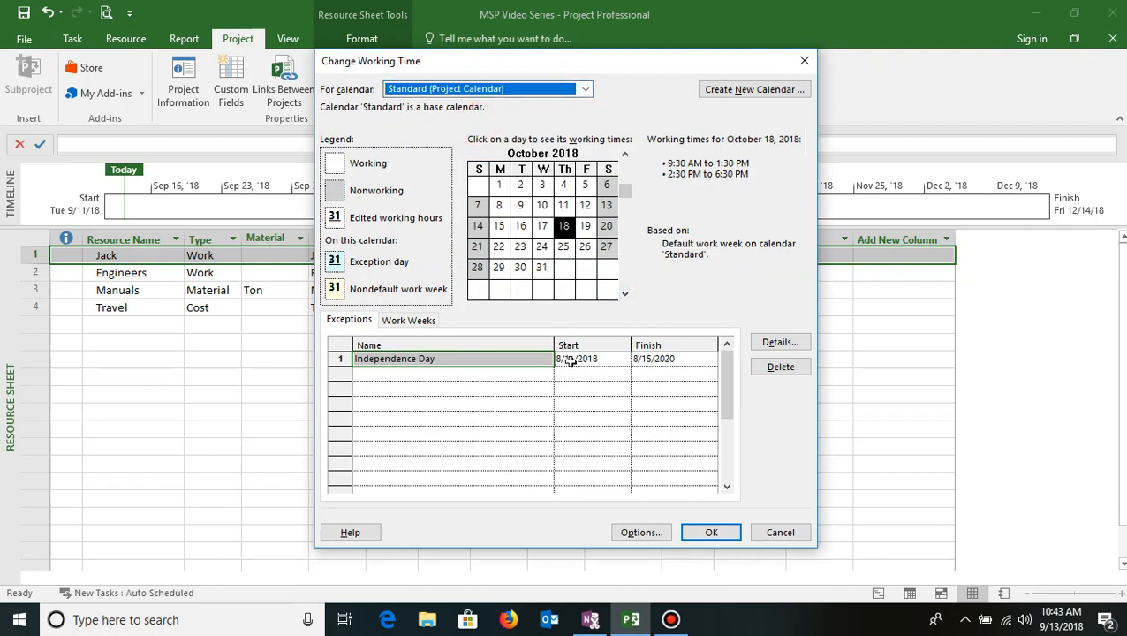
left_click(780, 533)
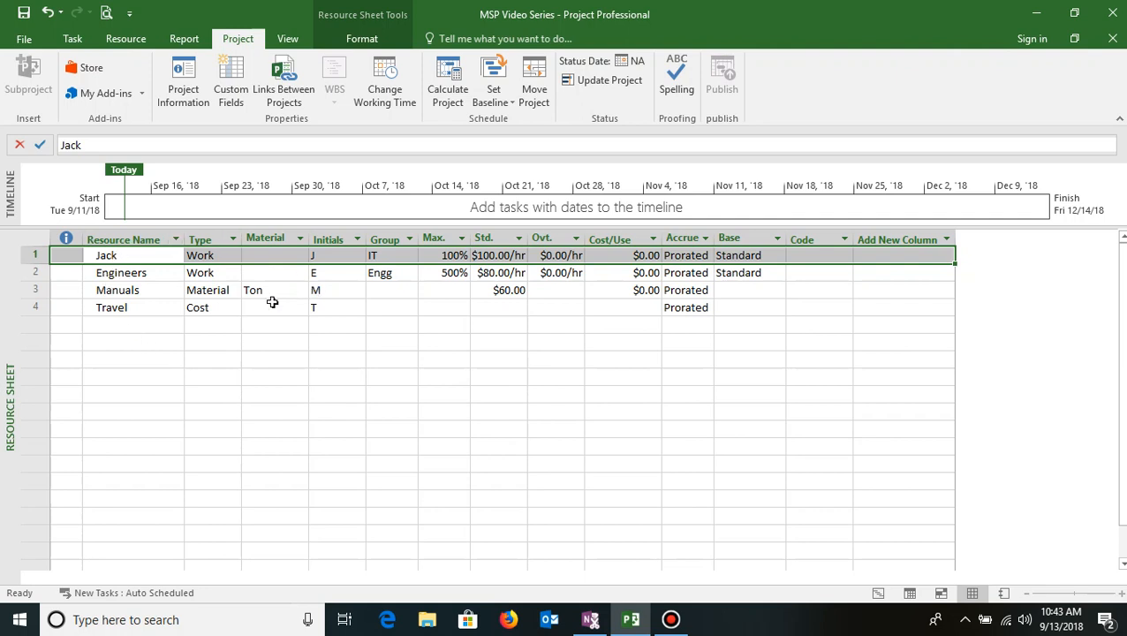
- Change the material label of the Manuals resource to Copy
left_click_drag(121, 289, 146, 294)
left_click(511, 290)
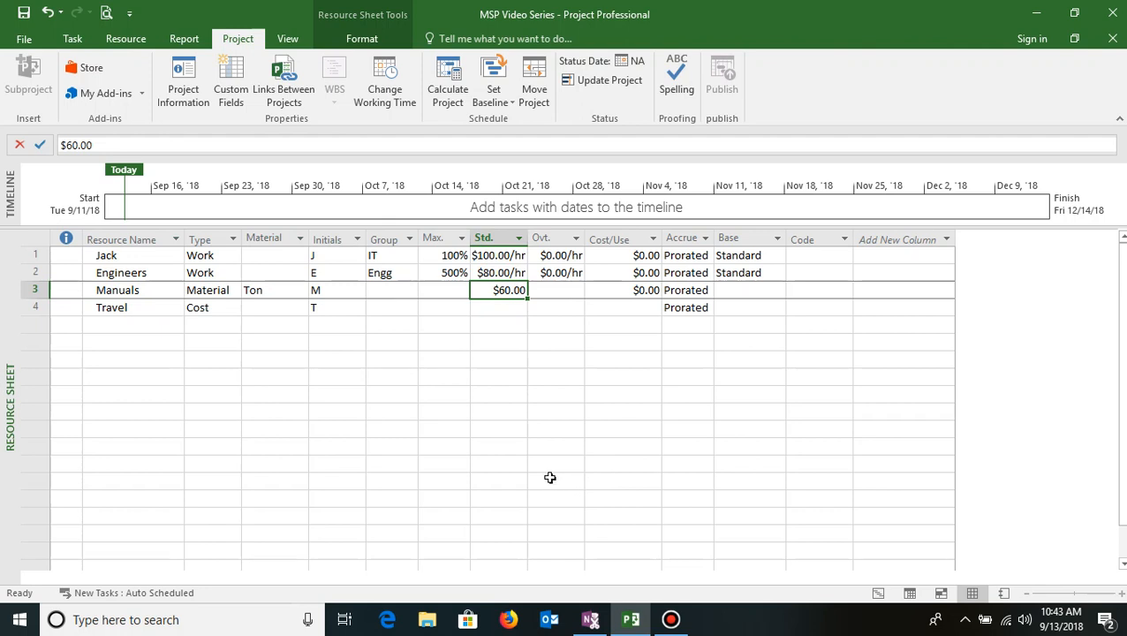
left_click(272, 289)
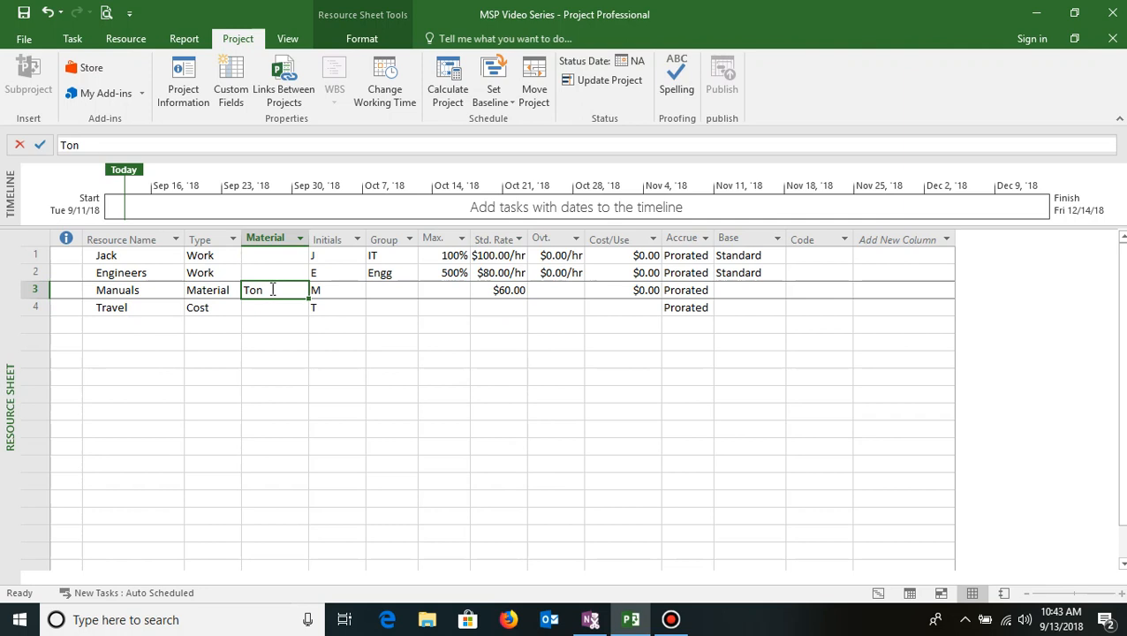
type("C")
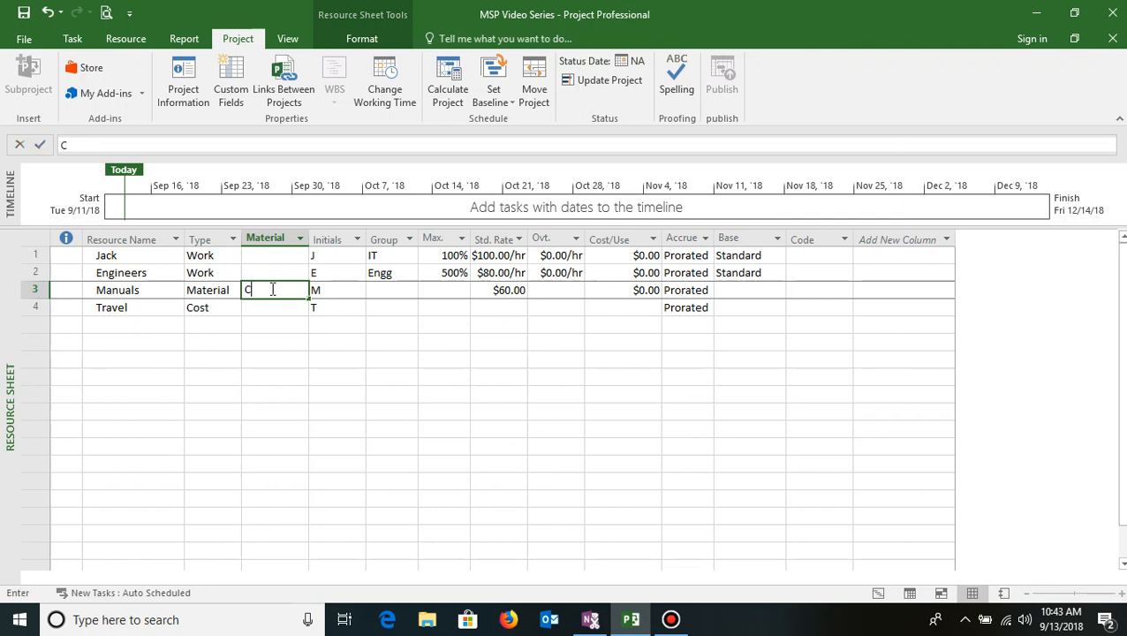
type("opy")
key("Return")
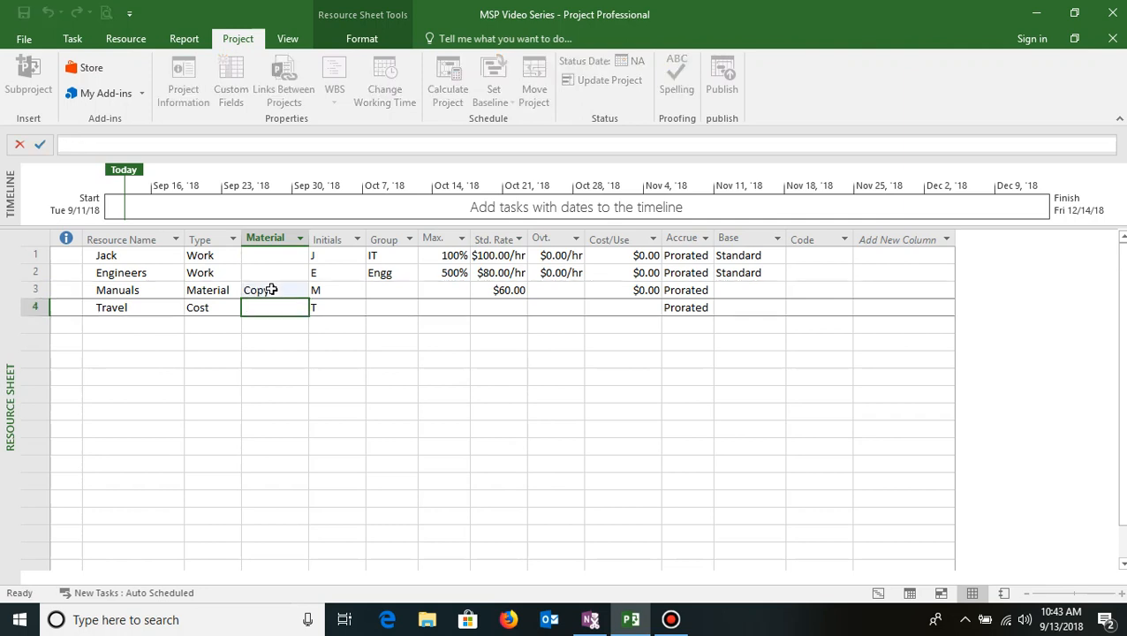
- Add a second row with effective date Thu 9/20/18 to the default cost rate table of the Manuals resource
left_click(131, 294)
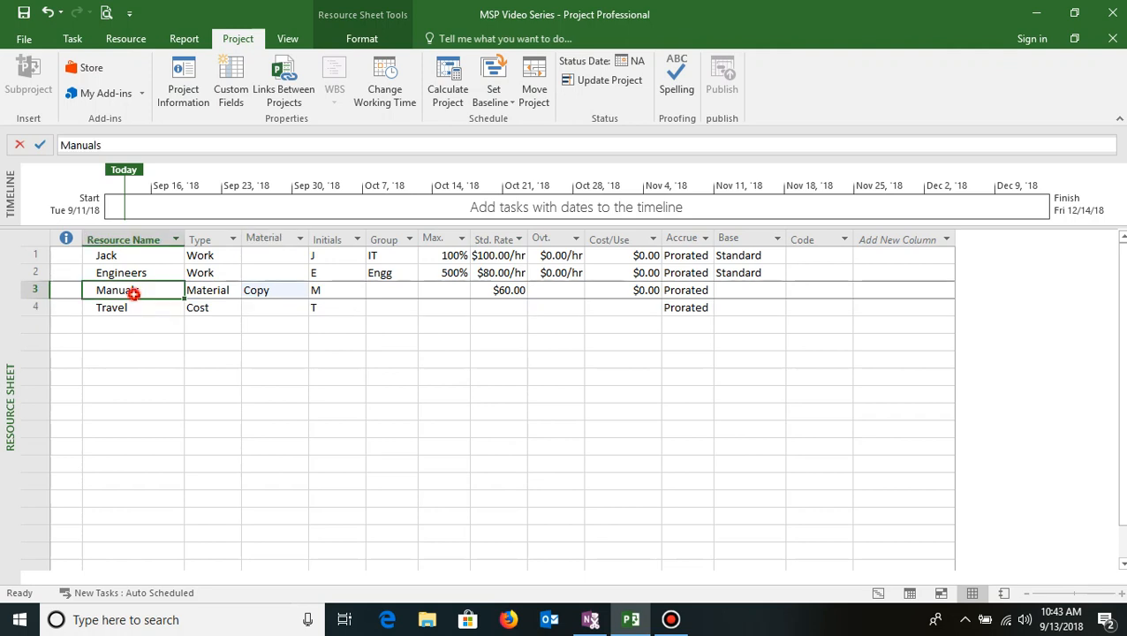
left_click(277, 291)
left_click(511, 291)
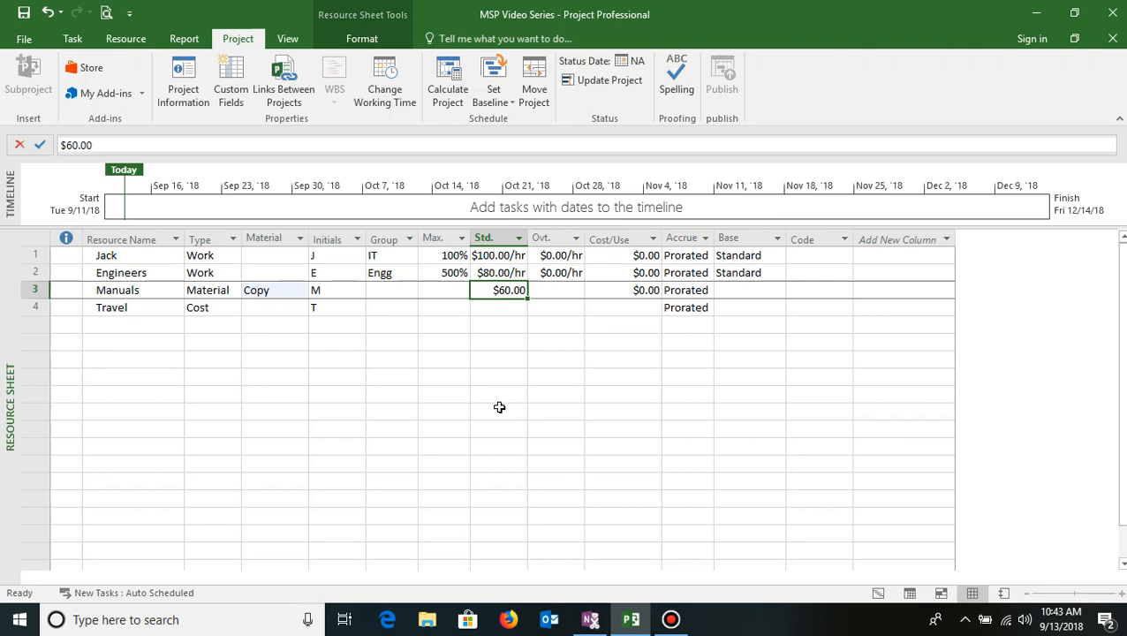
double_click(131, 290)
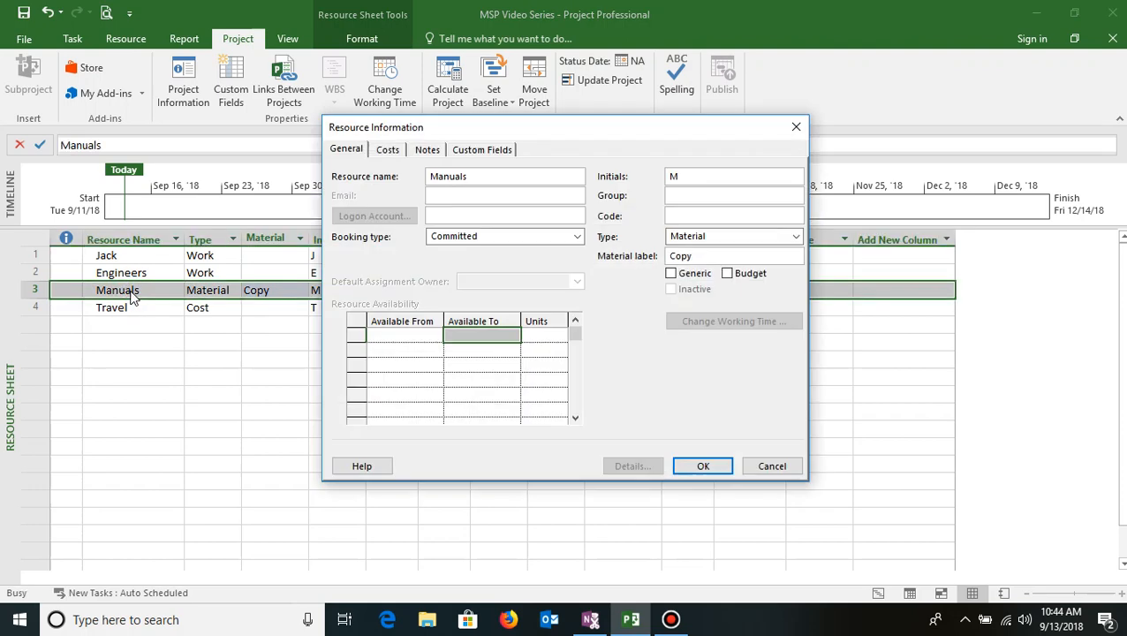
left_click(389, 150)
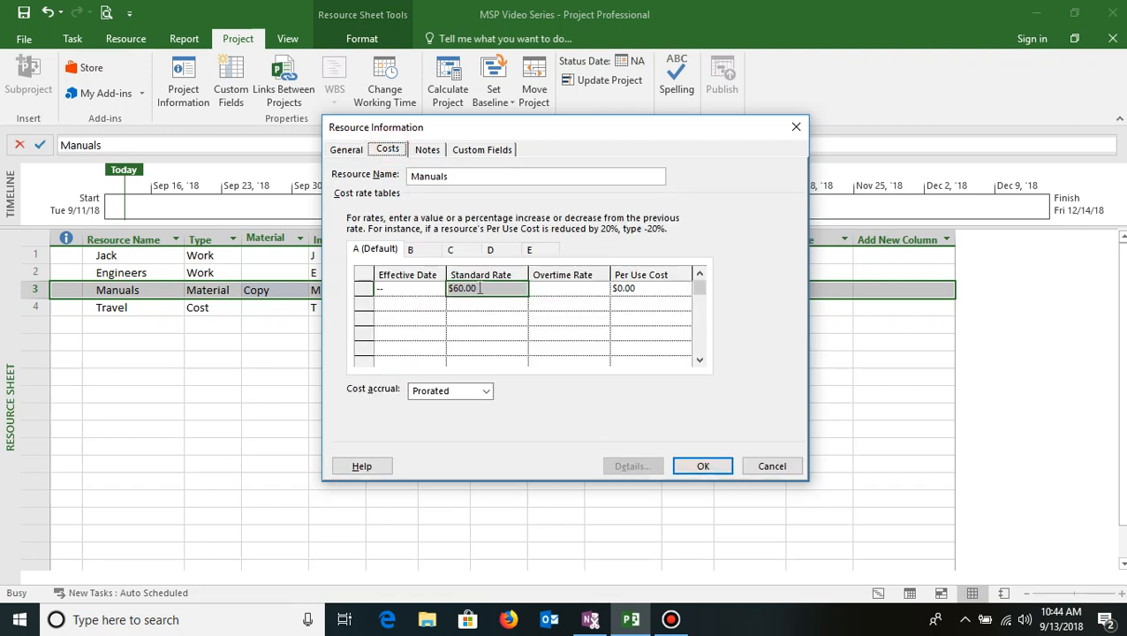
left_click(401, 302)
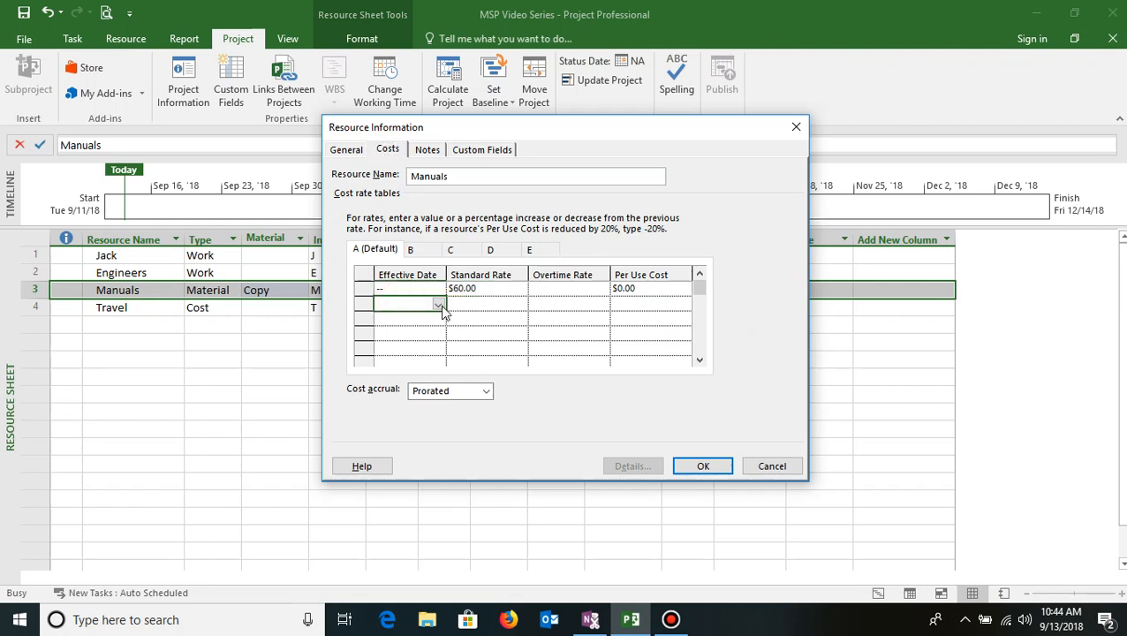
left_click(439, 305)
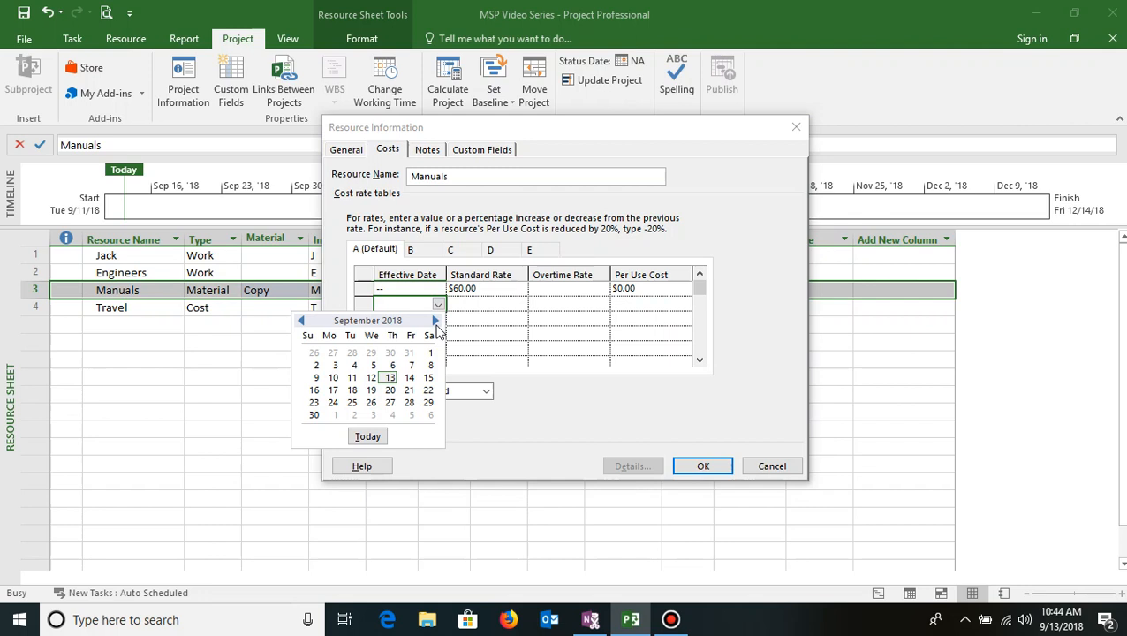
left_click(391, 391)
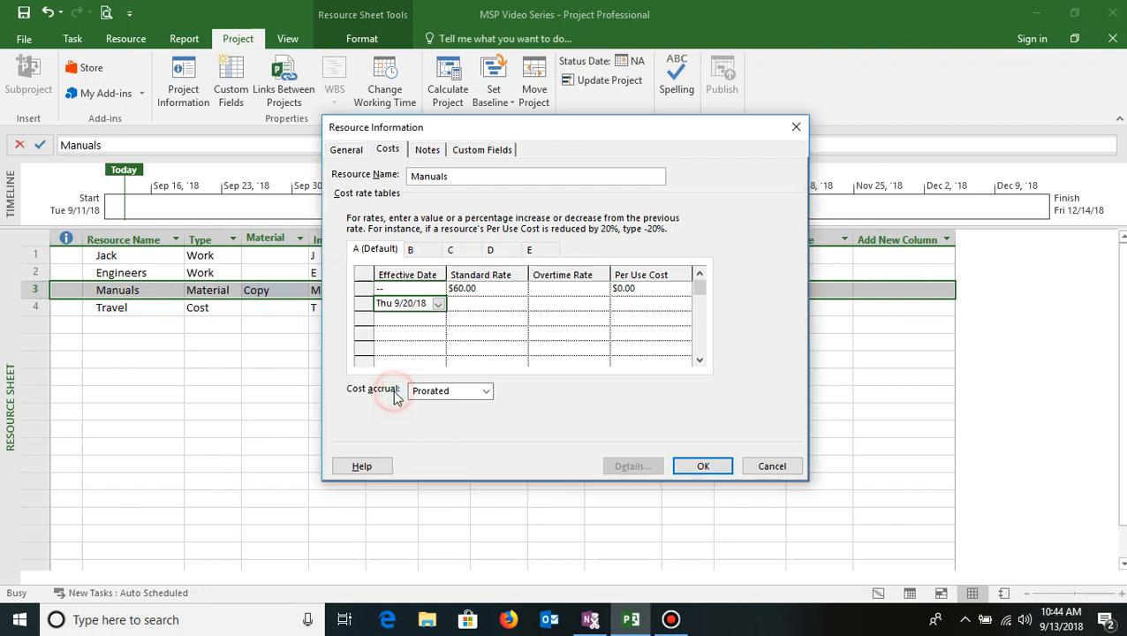
- Enter a 5% standard rate increase for the Thu 9/20/18 row and save the Manuals resource information
left_click(492, 304)
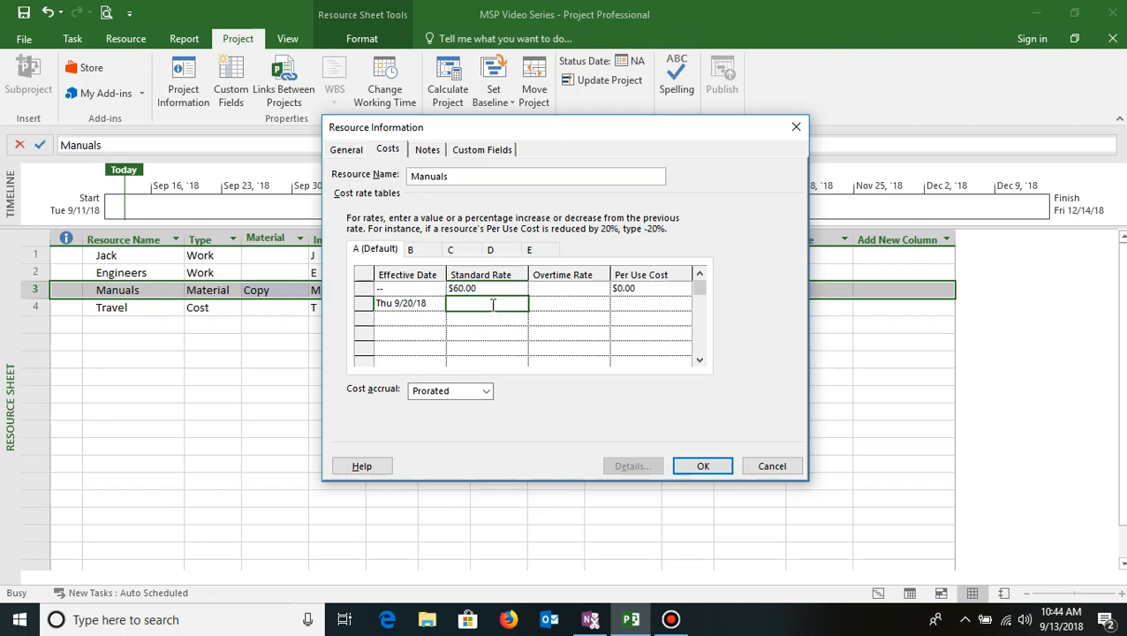
type("5%")
key("Return")
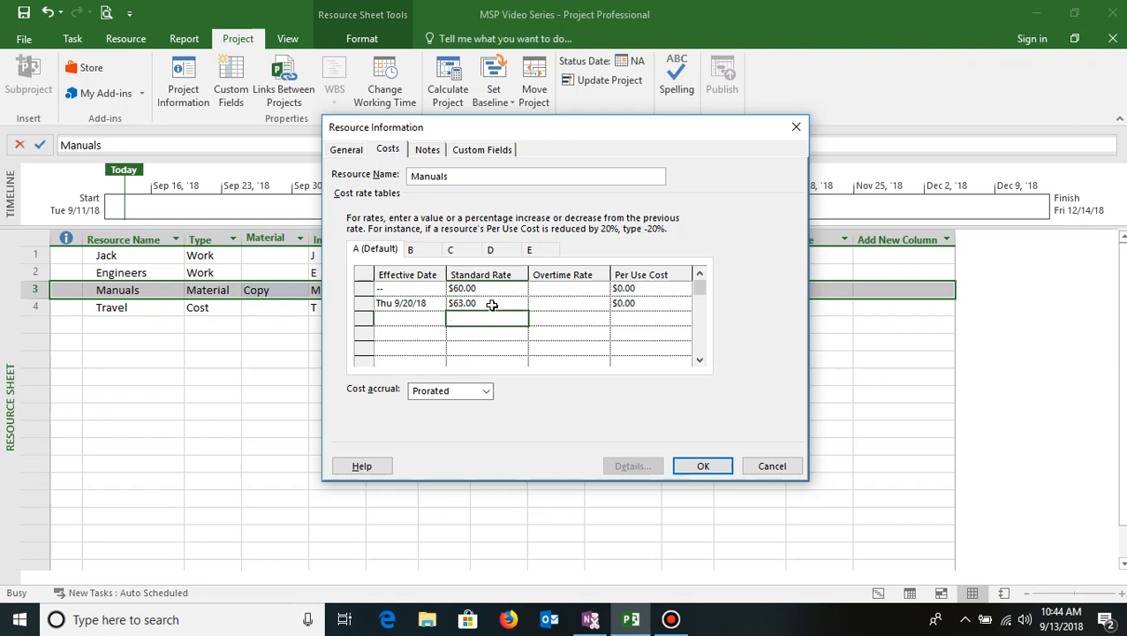
left_click(483, 304)
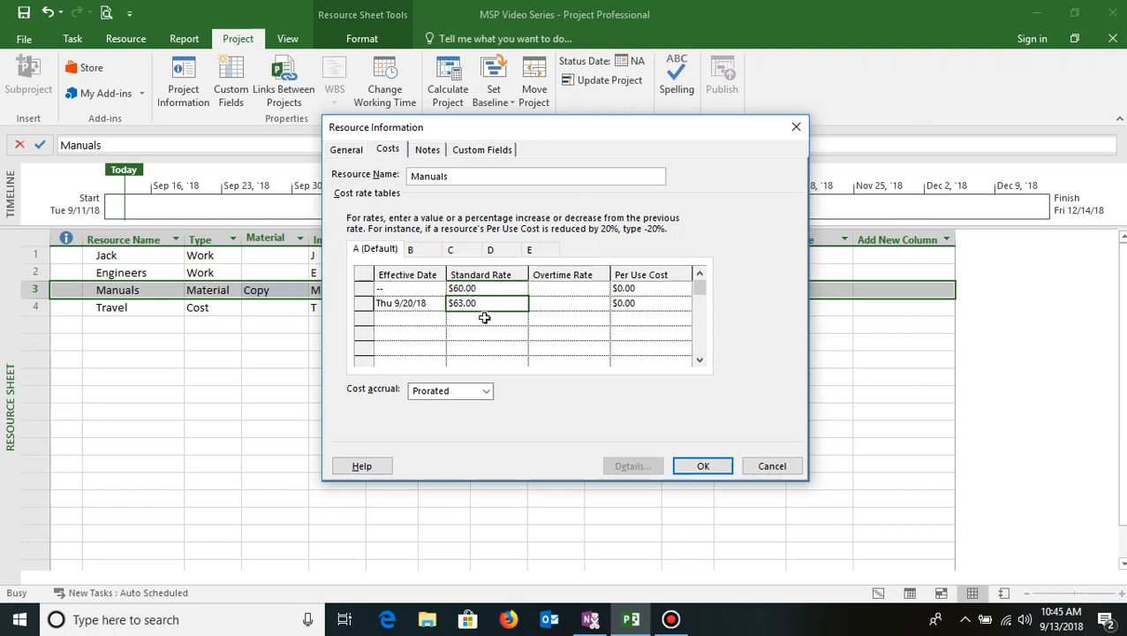
left_click(703, 467)
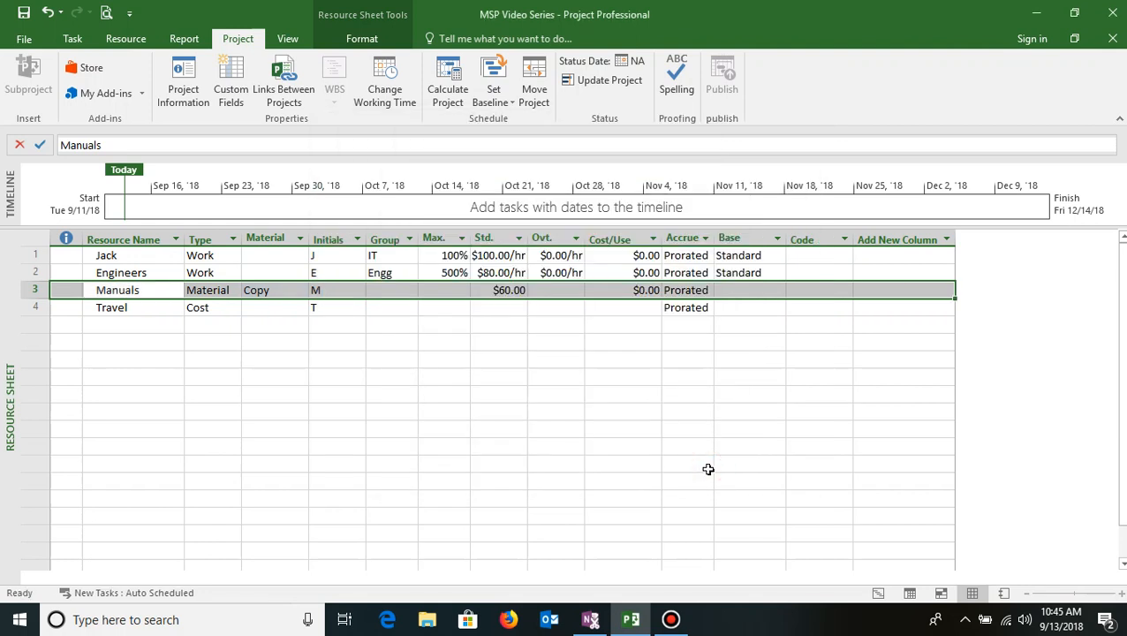
- Set the project's current date to Fri 9/21/18 in the project information
left_click(134, 292)
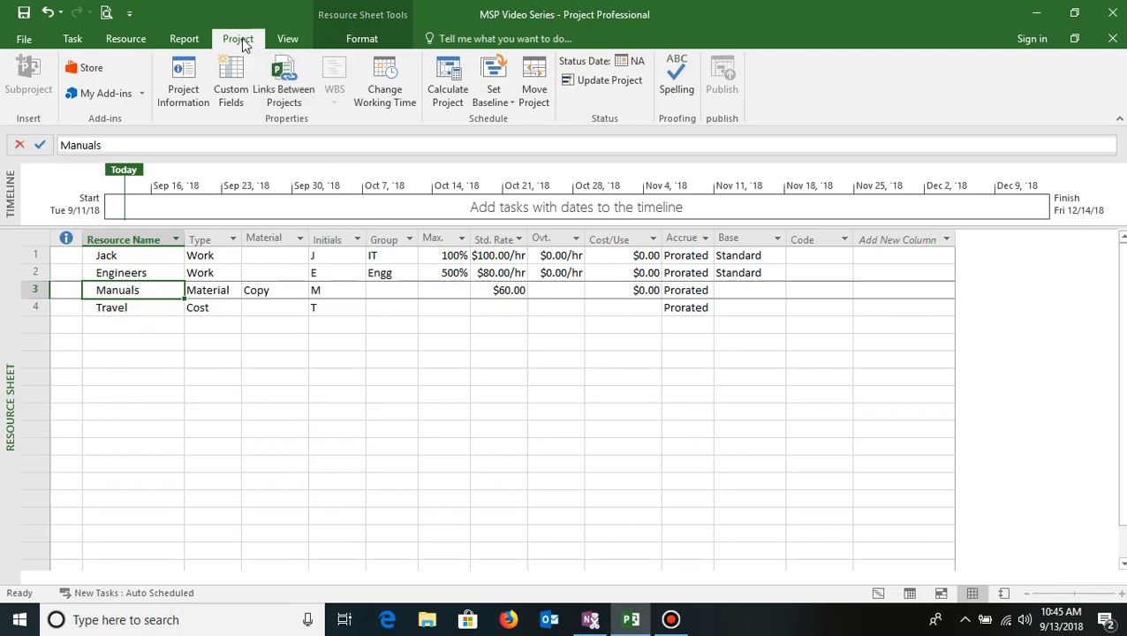
left_click(183, 81)
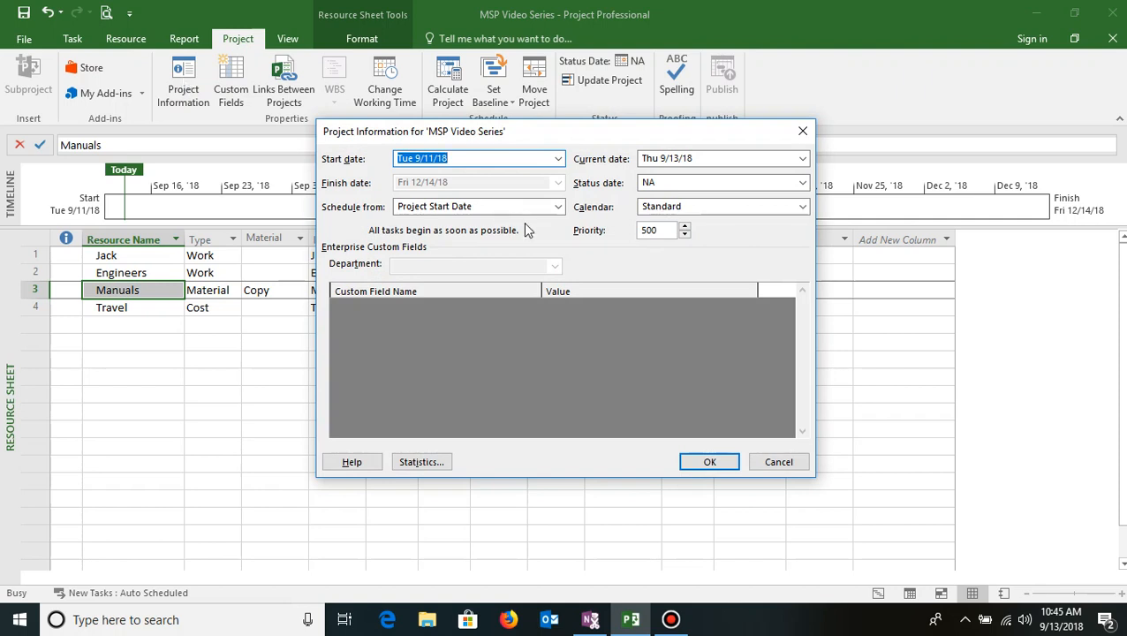
left_click(802, 159)
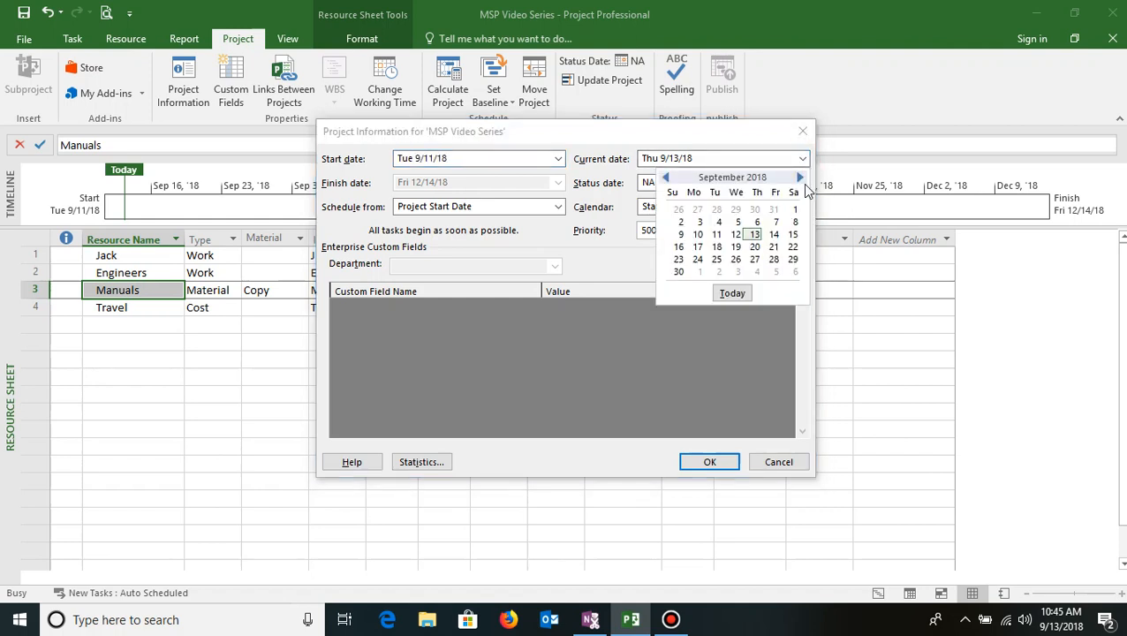
left_click(774, 248)
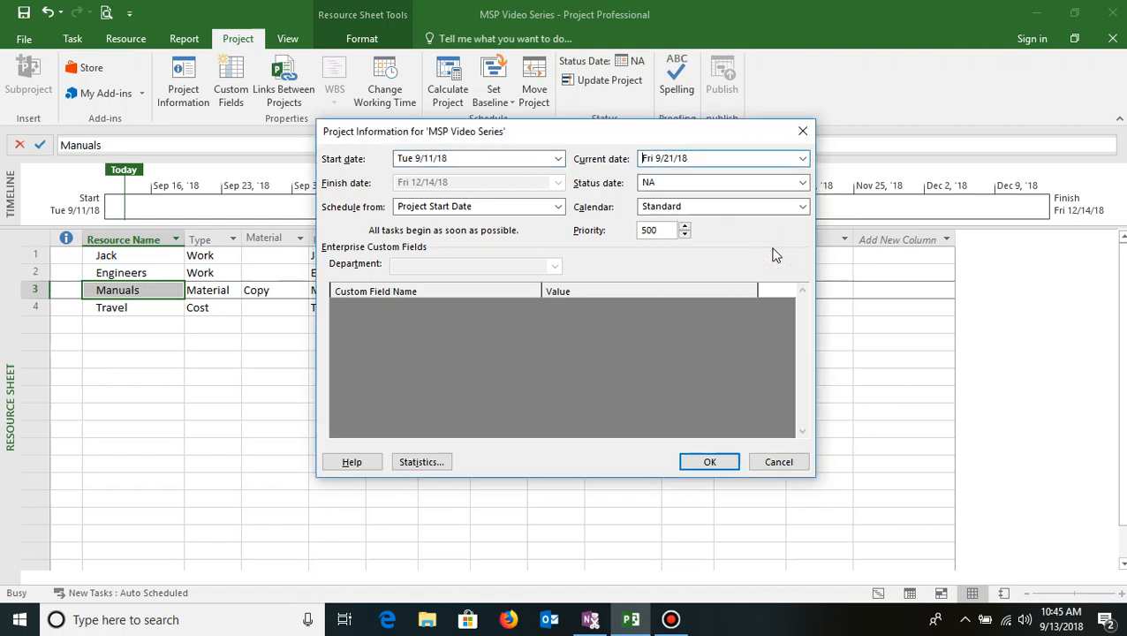
left_click(708, 457)
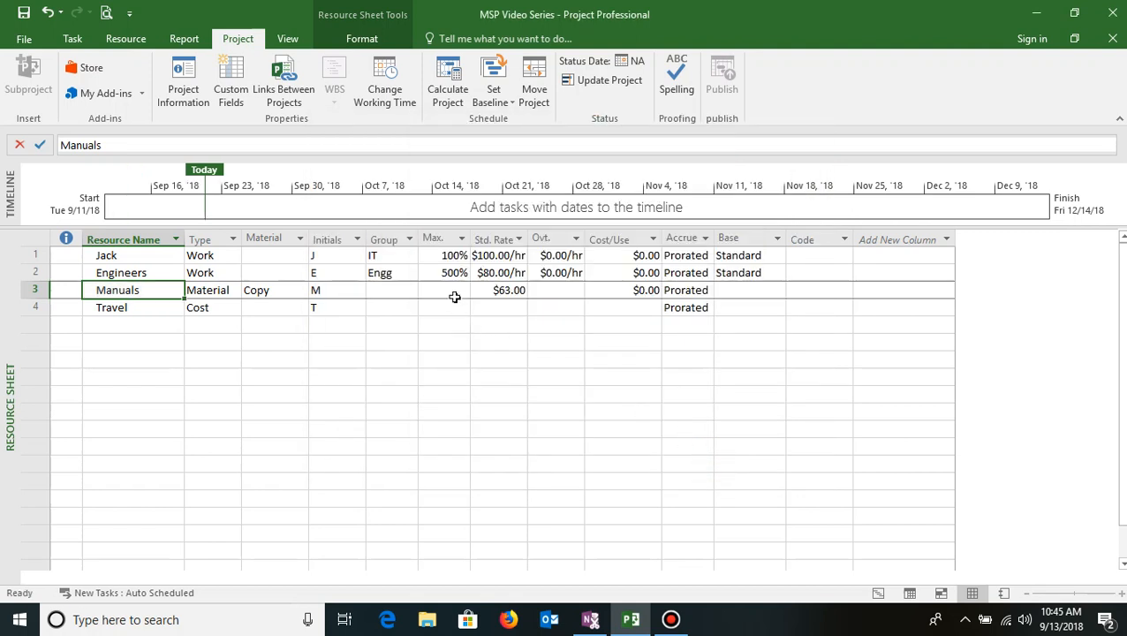